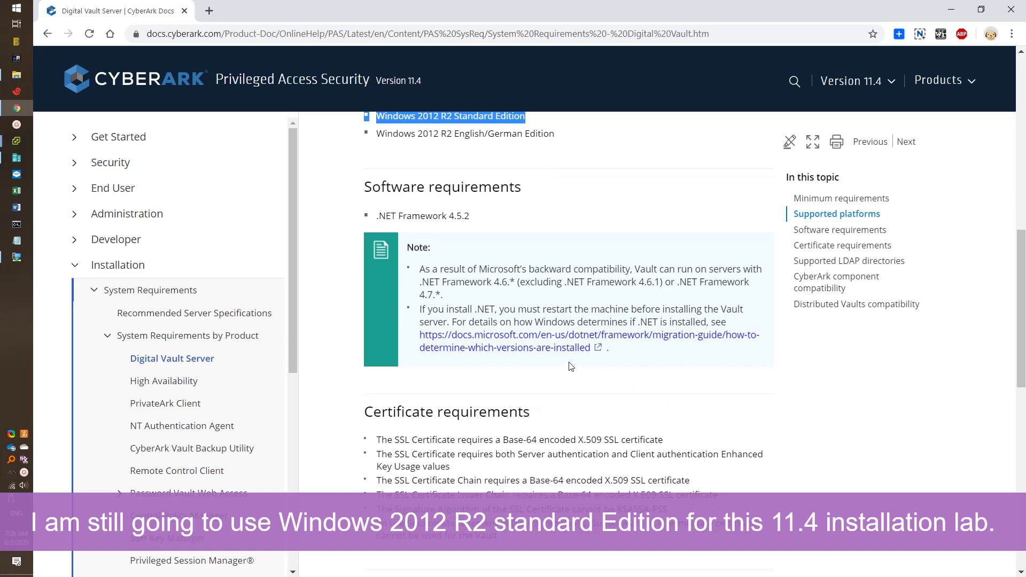
- Review the Digital Vault Server's software, certificate and LDAP requirements, and expand the component compatibility table to check the compatible versions
scroll(569, 374, "down", 1)
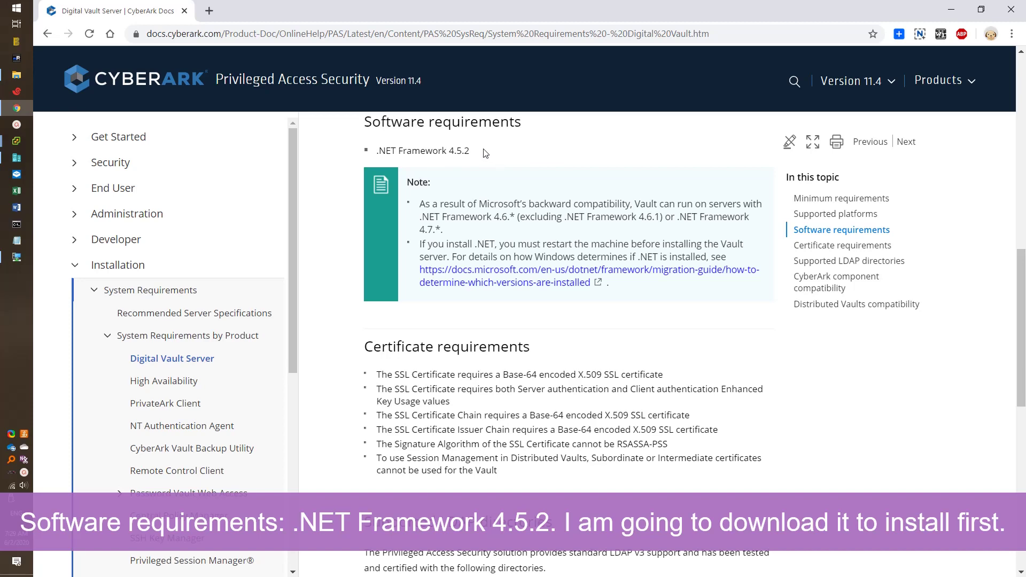
scroll(497, 240, "down", 3)
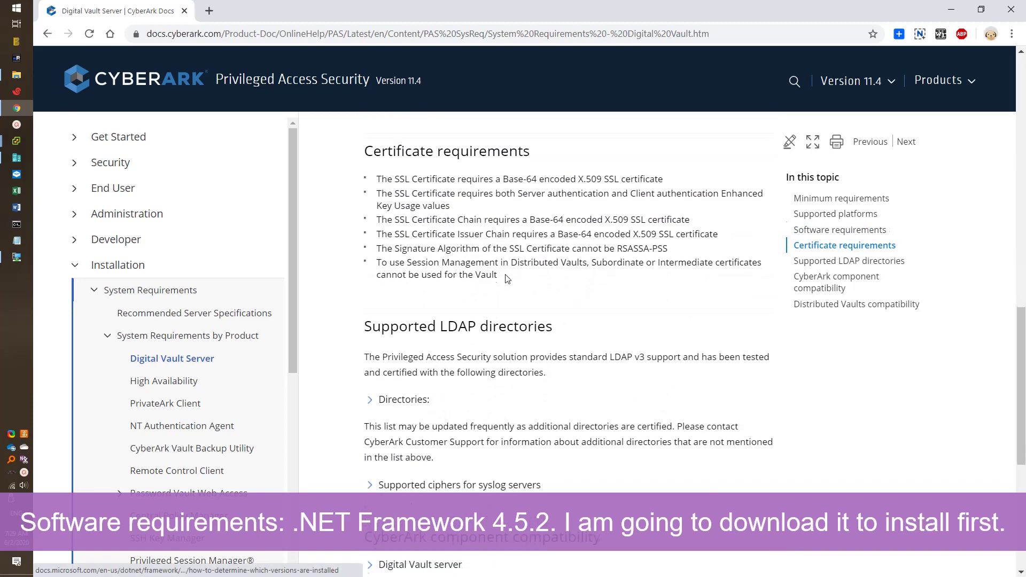
scroll(510, 281, "down", 1)
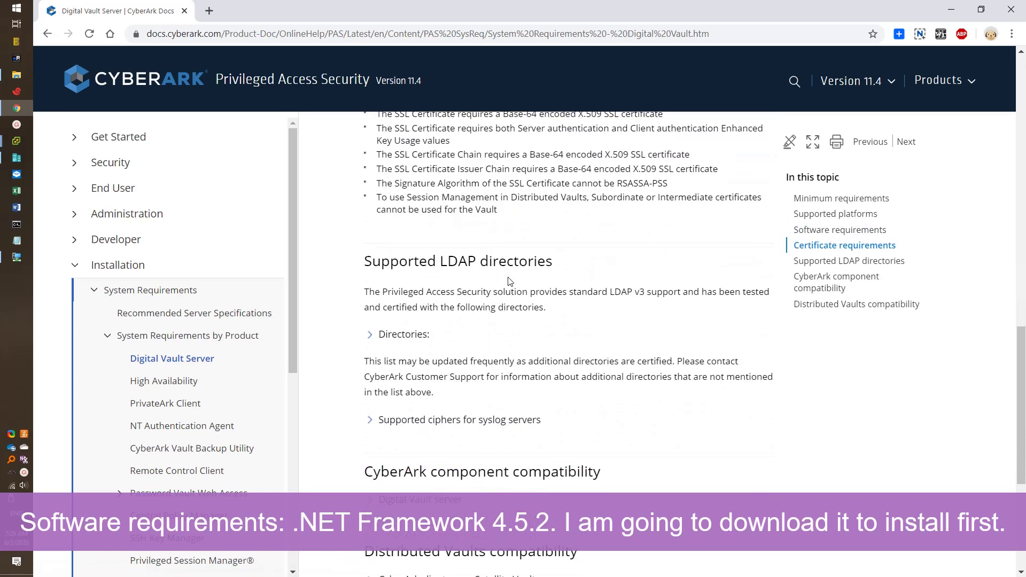
scroll(509, 282, "down", 2)
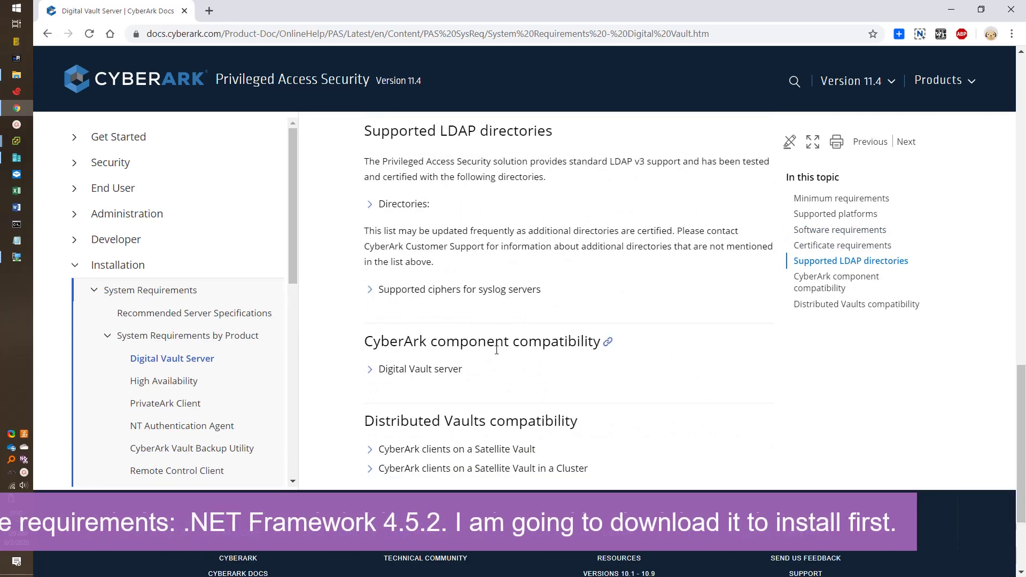
left_click(384, 370)
scroll(499, 369, "down", 2)
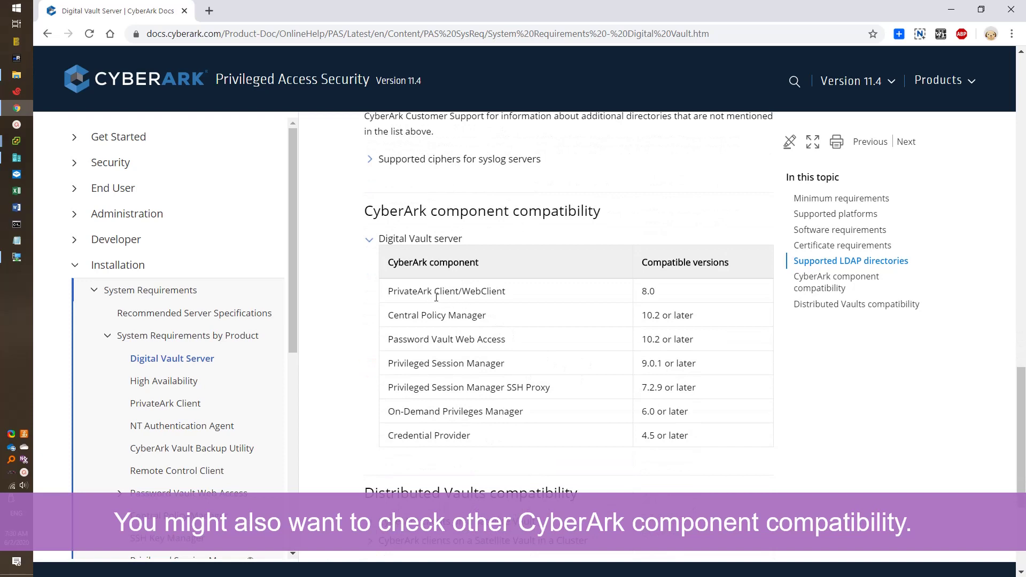
mouse_move(401, 262)
left_mouse_down()
mouse_move(641, 359)
mouse_move(657, 425)
mouse_move(695, 436)
mouse_move(549, 371)
mouse_move(393, 273)
left_mouse_up()
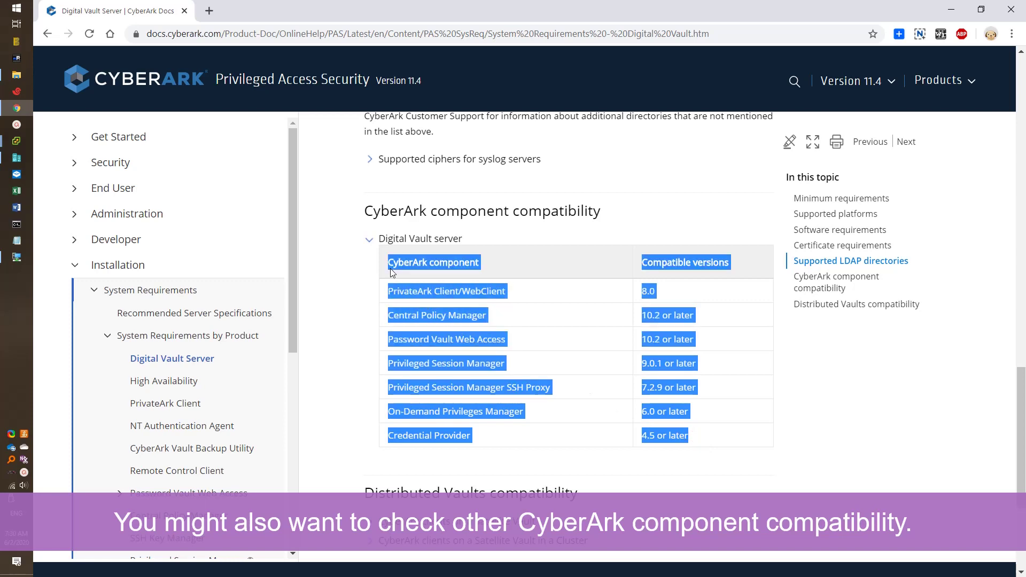
left_click(553, 340)
- Go back to the software requirements section and highlight the .NET Framework 4.5.2 requirement
scroll(552, 341, "up", 2)
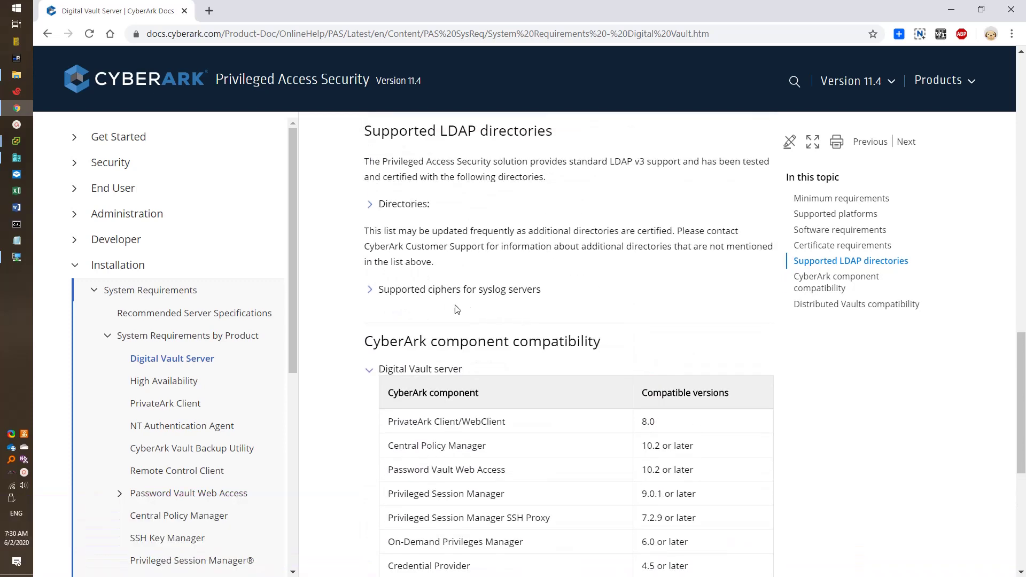
scroll(418, 283, "up", 1)
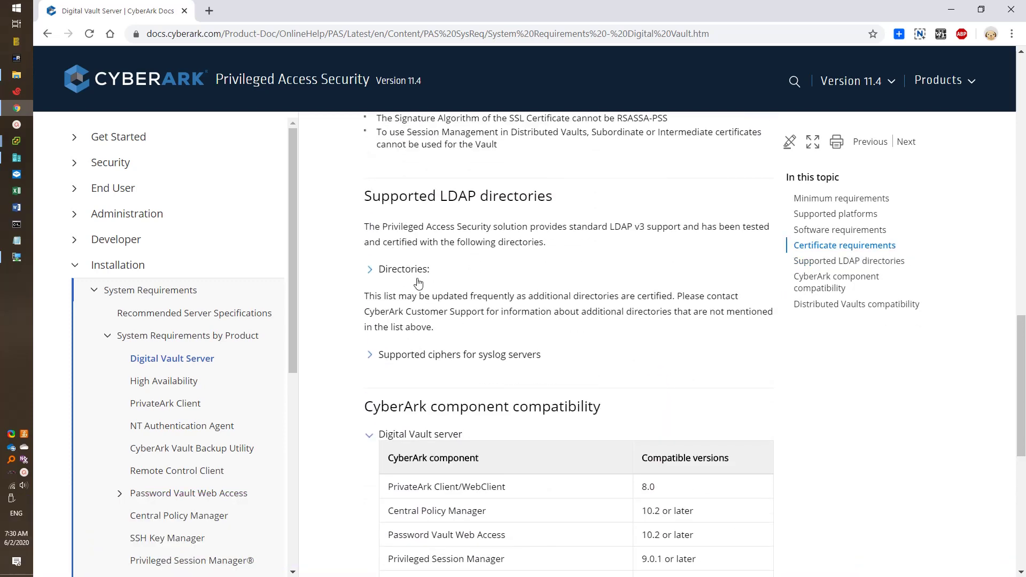
scroll(418, 283, "up", 4)
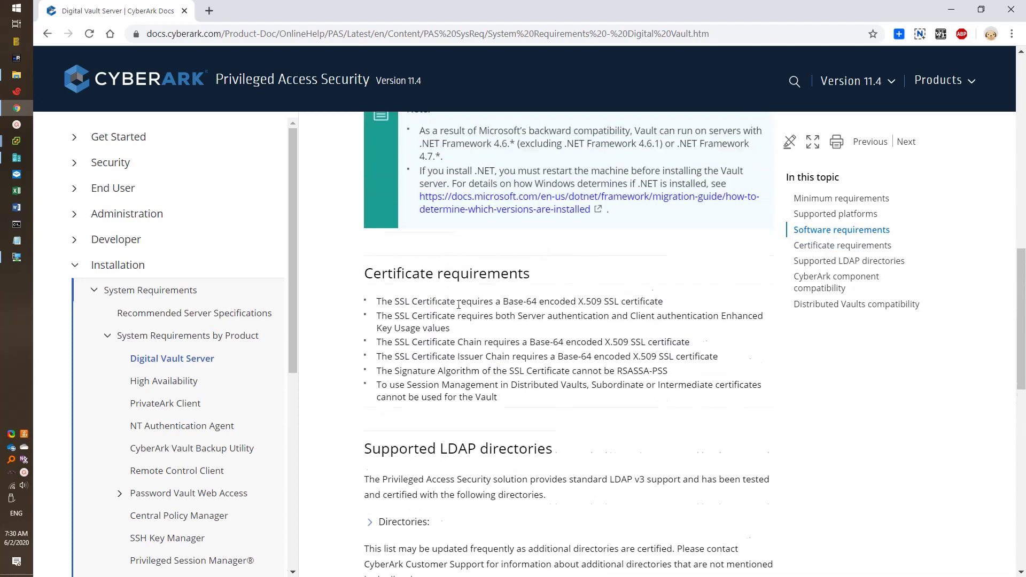
scroll(458, 304, "up", 3)
left_click_drag(481, 280, 380, 277)
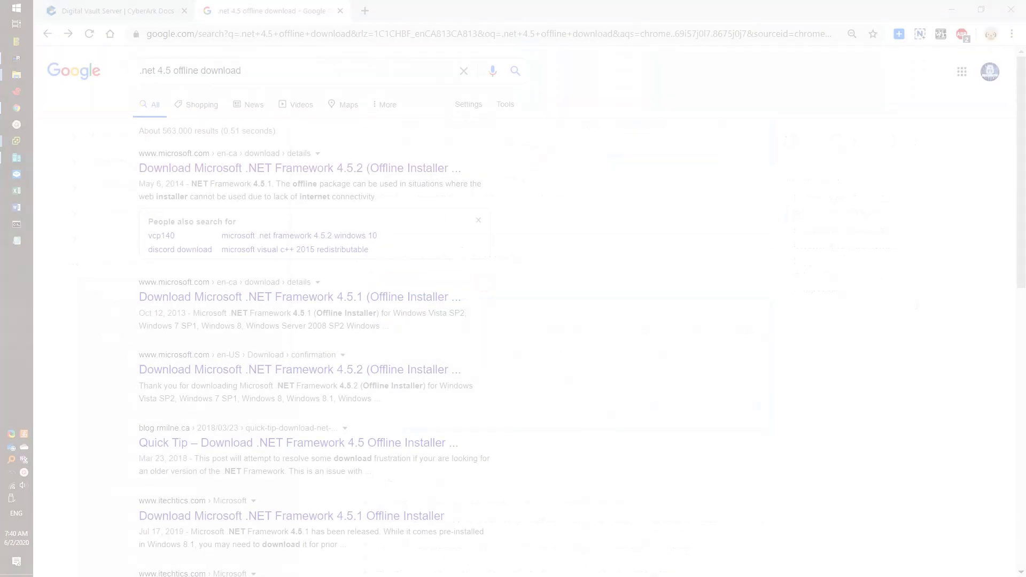
- Search Google for ".net 4.5 offline download" and download the Microsoft .NET Framework 4.5.2 offline installer from Microsoft's site
left_click(264, 66)
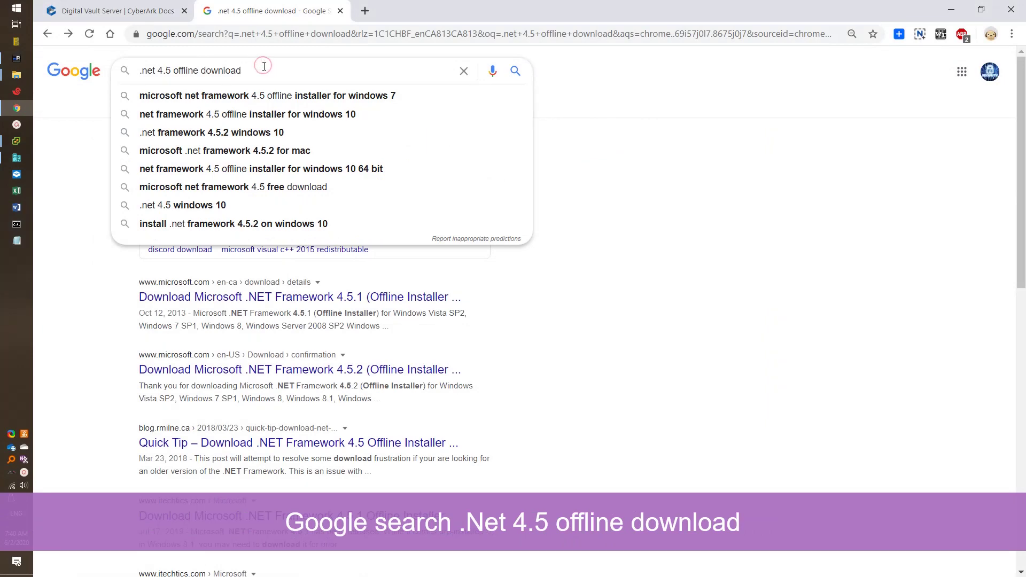
key("Return")
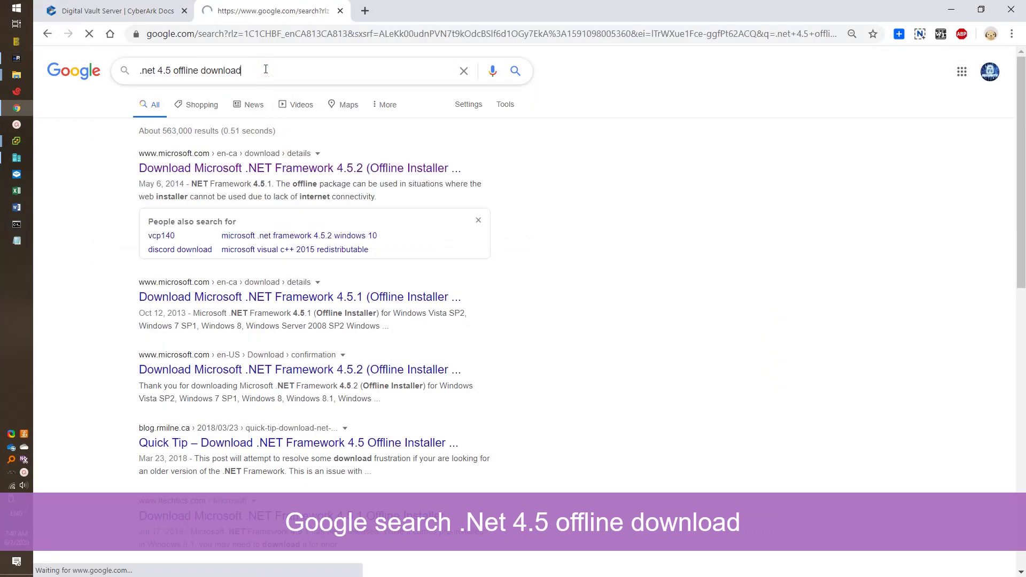
left_click(400, 169)
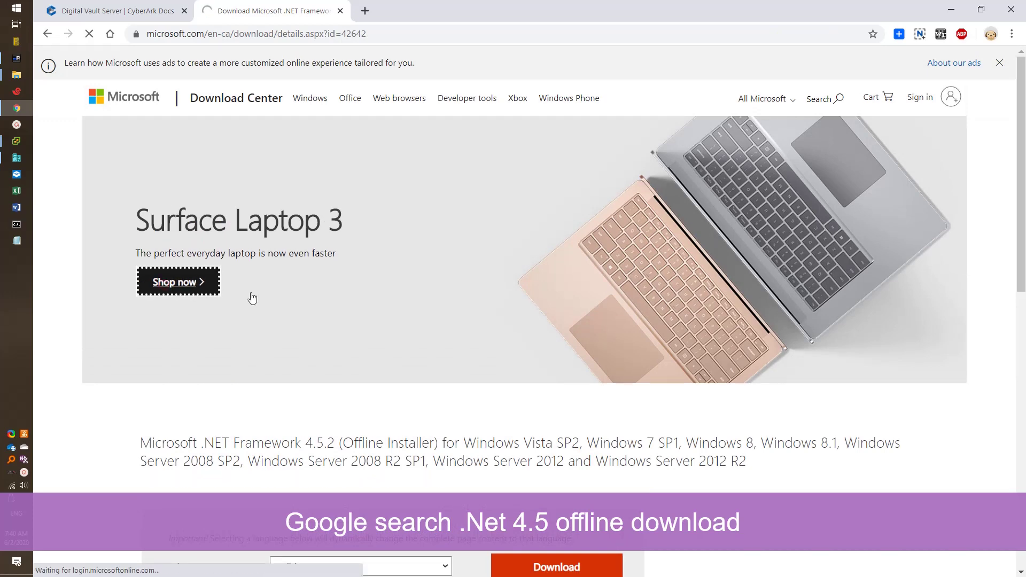
scroll(514, 553, "down", 5)
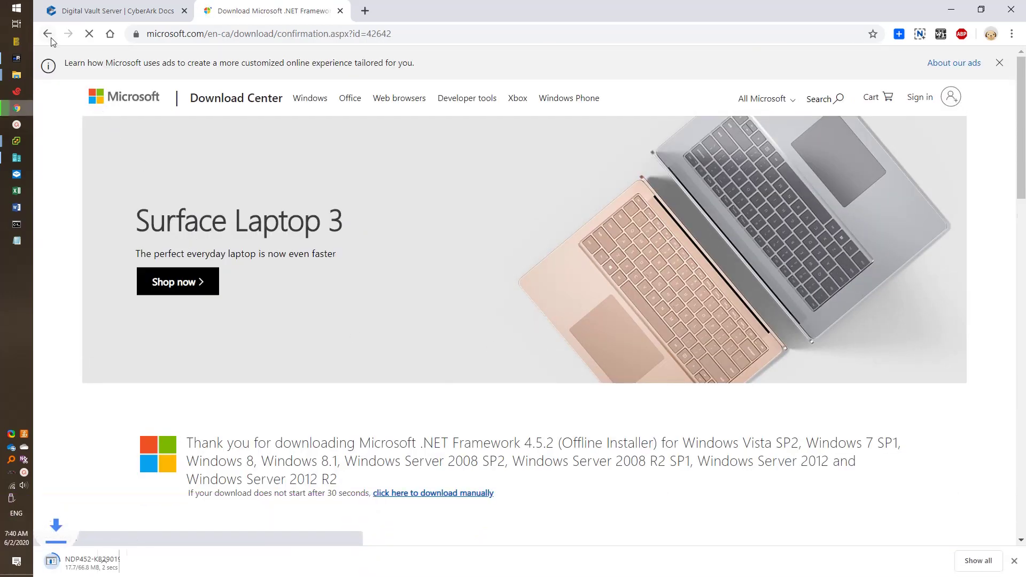
scroll(465, 505, "down", 3)
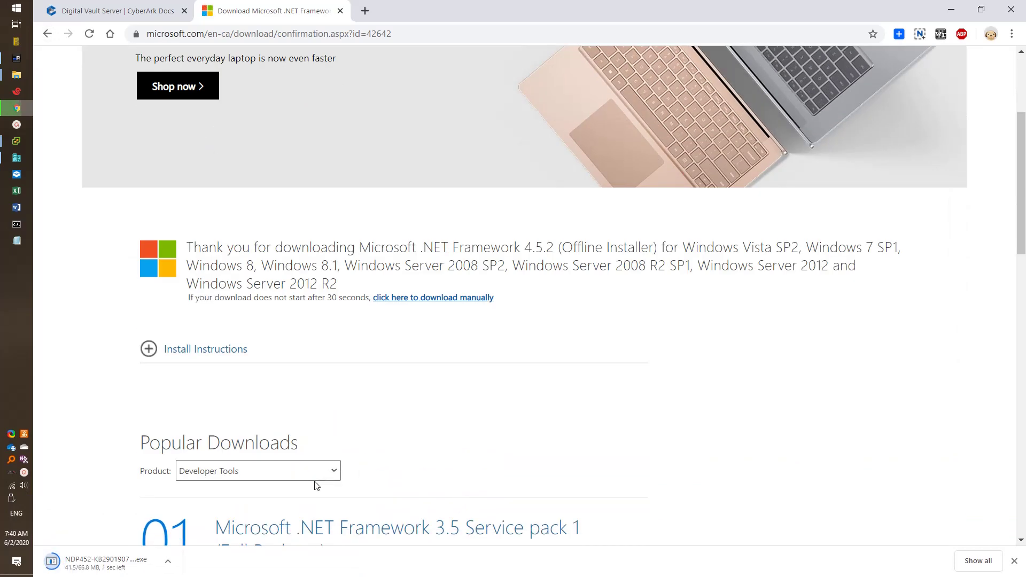
scroll(315, 486, "down", 2)
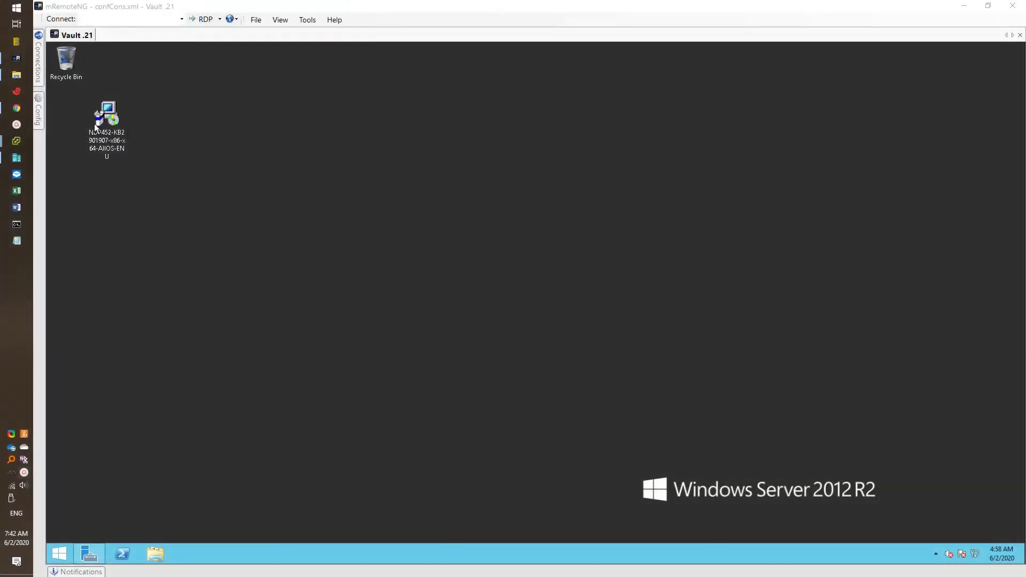
- Install .NET Framework 4.5.2 from the installer on the Vault desktop, accepting the license terms and letting Setup close Server Manager
double_click(94, 124)
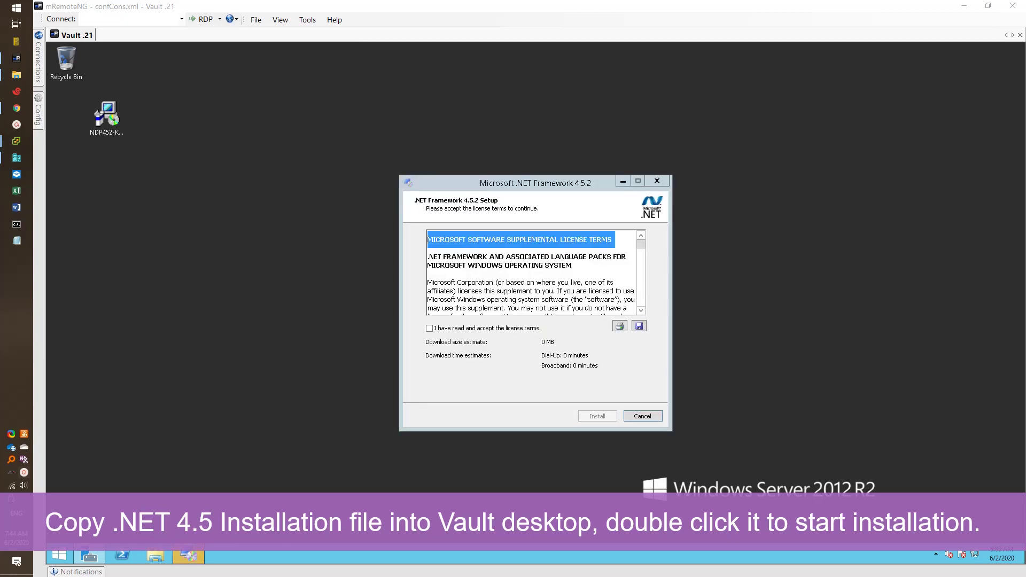
left_click(503, 327)
left_click(605, 414)
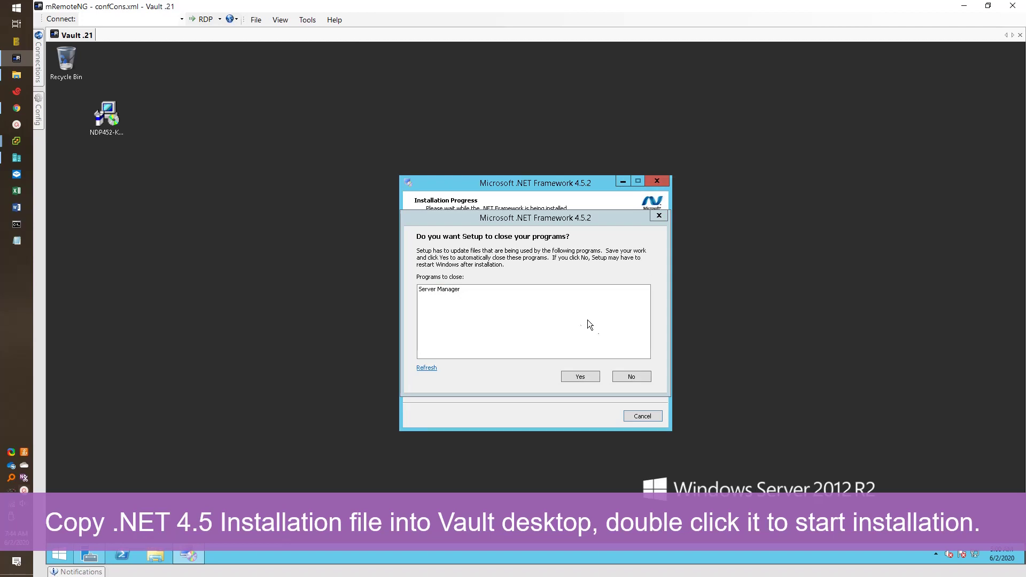
left_click(579, 377)
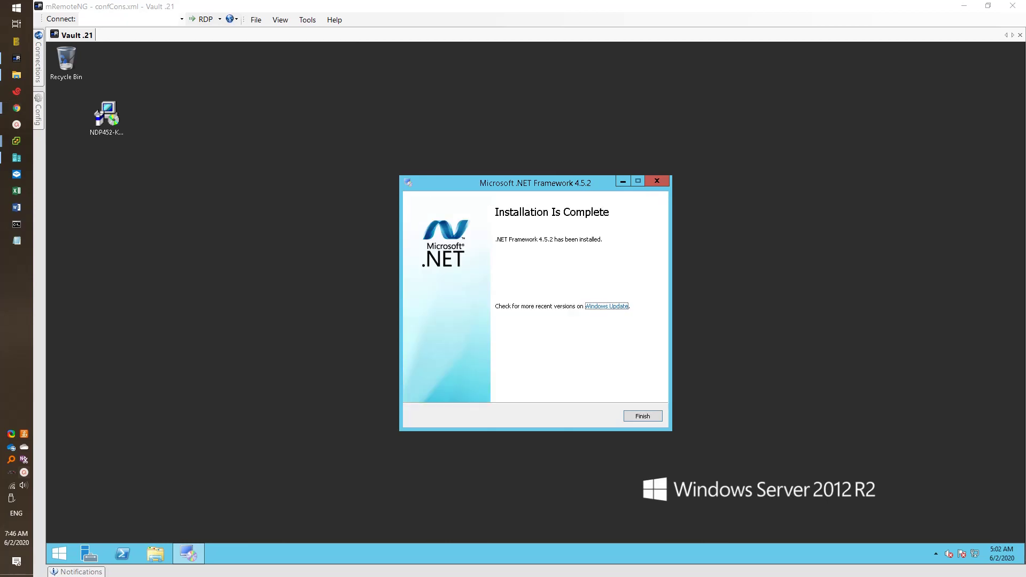
left_click(644, 418)
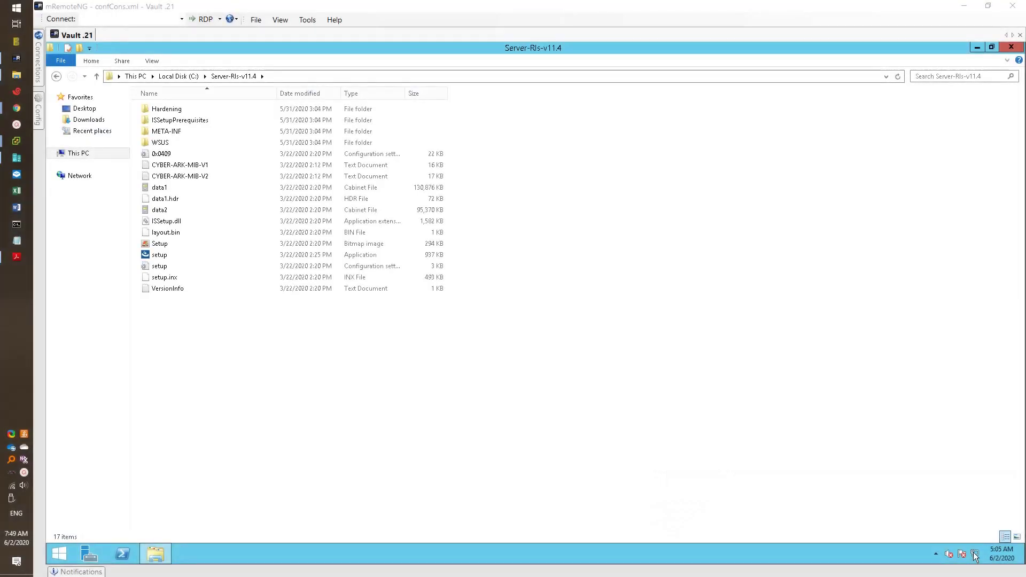
- Open the Internet Protocol Version 4 (TCP/IPv4) properties of the Vault server's Ethernet0 adapter
left_click(973, 552)
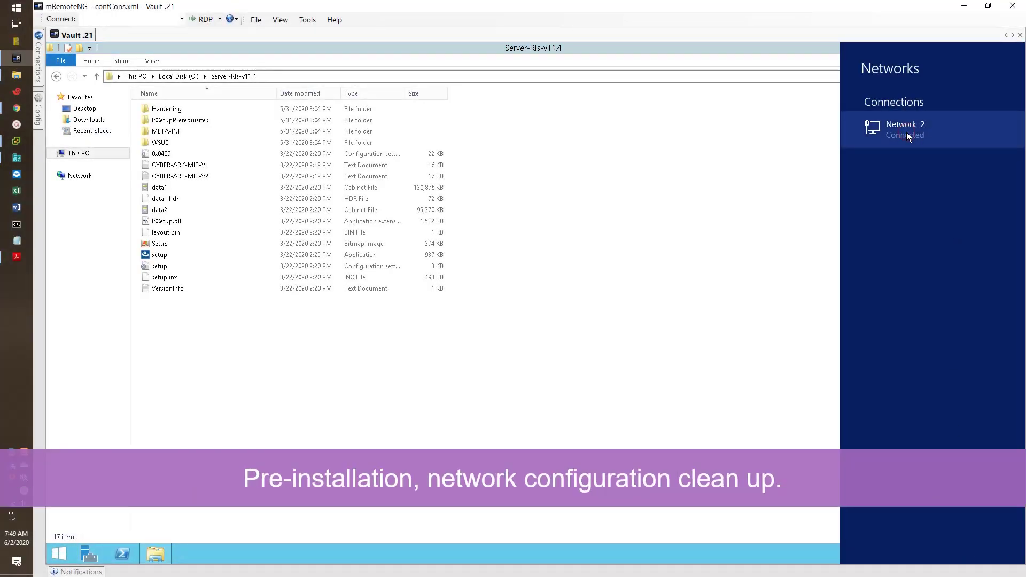
left_click(804, 243)
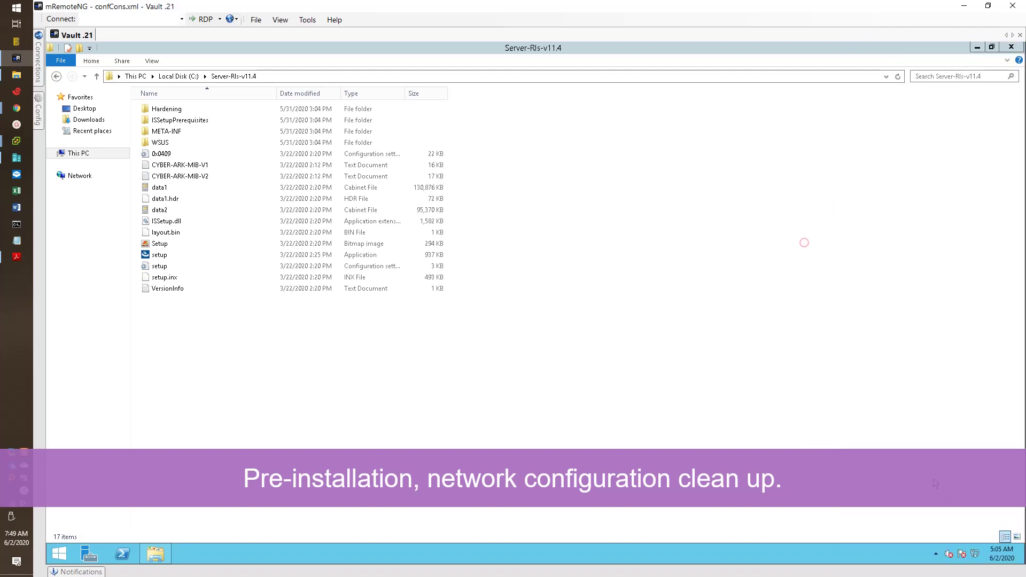
right_click(975, 555)
left_click(959, 545)
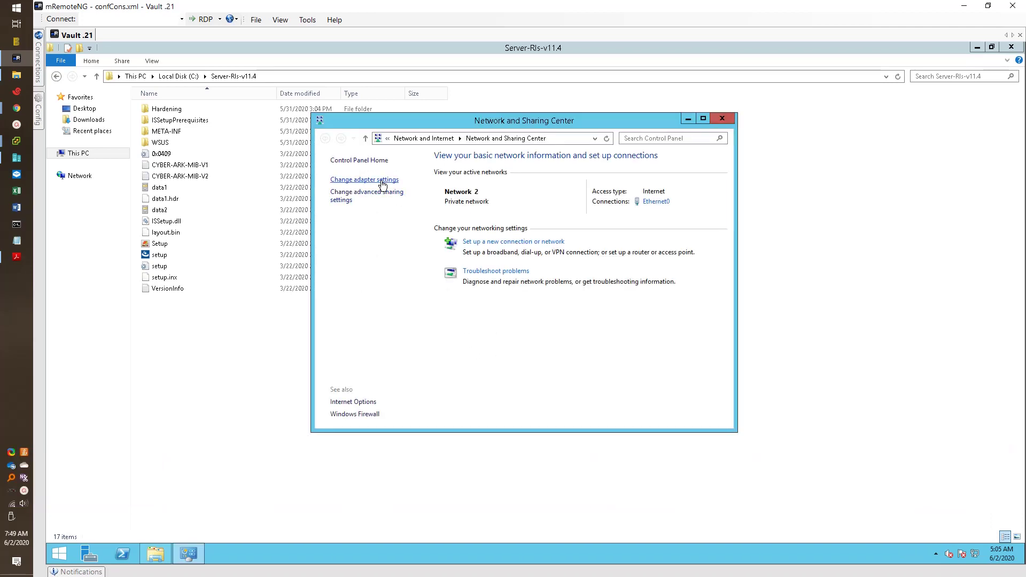
left_click(381, 184)
right_click(421, 201)
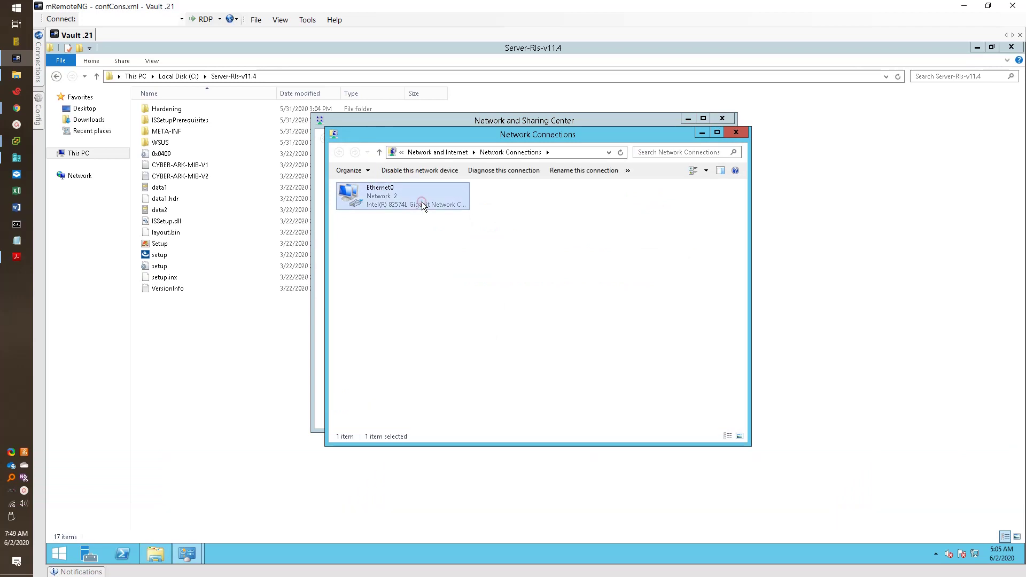
left_click(448, 297)
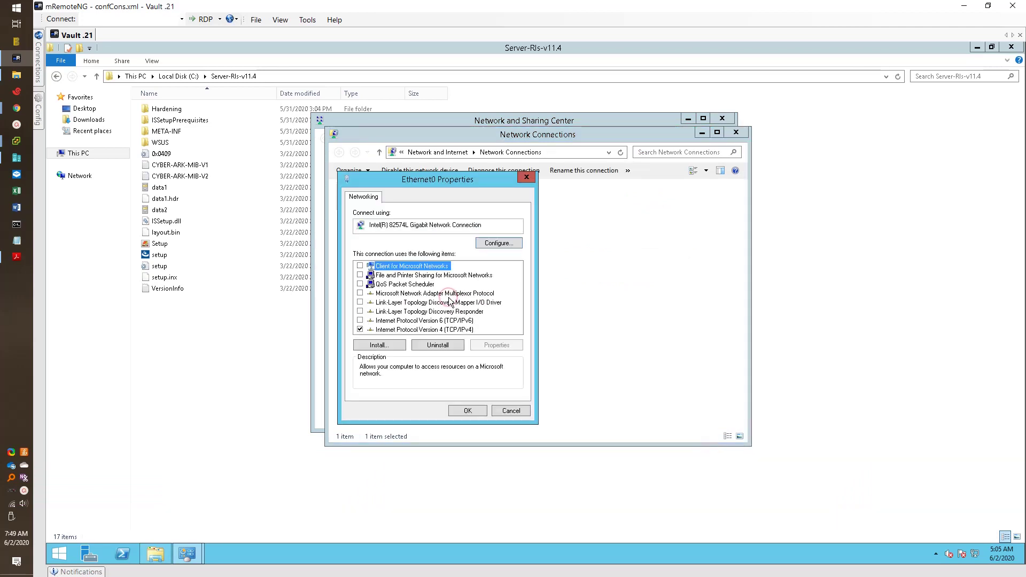
left_click(461, 330)
double_click(458, 329)
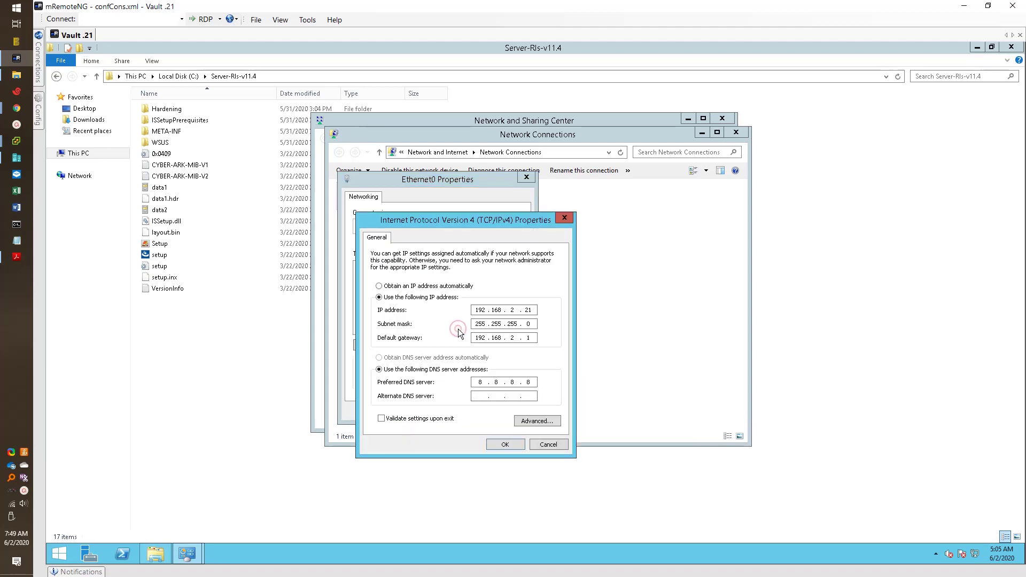
- Clear the default gateway and the preferred DNS server from Ethernet0's IPv4 settings
left_click(535, 337)
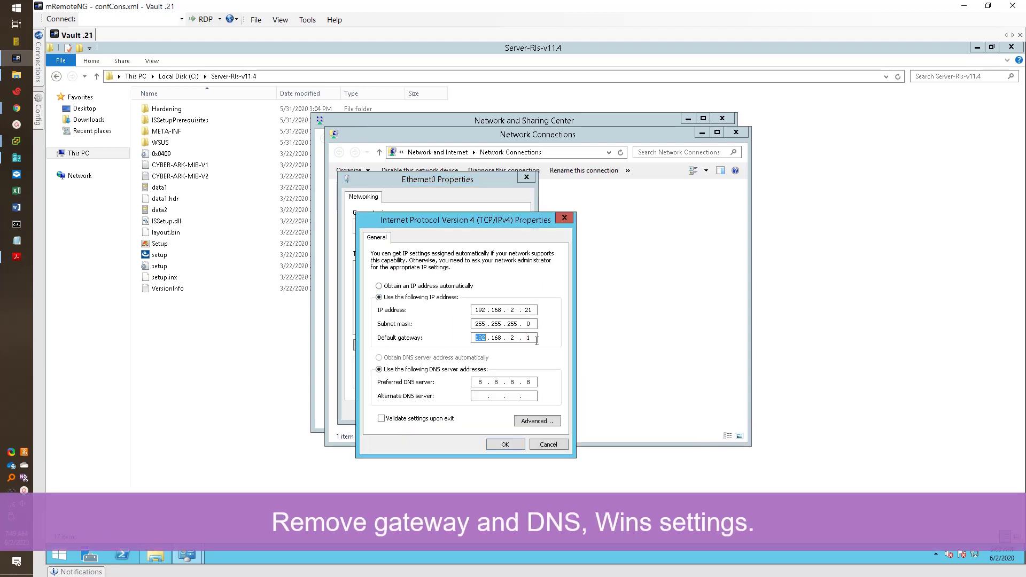
left_click(534, 338)
key("BackSpace")
key("BackSpace")
key("BackSpace")
key("BackSpace")
key("BackSpace")
key("BackSpace")
key("BackSpace")
left_click(534, 380)
key("BackSpace")
- Check the advanced DNS settings, turn off LMHOSTS lookup and disable NetBIOS over TCP/IP in the WINS settings, and apply the changes
left_click(541, 421)
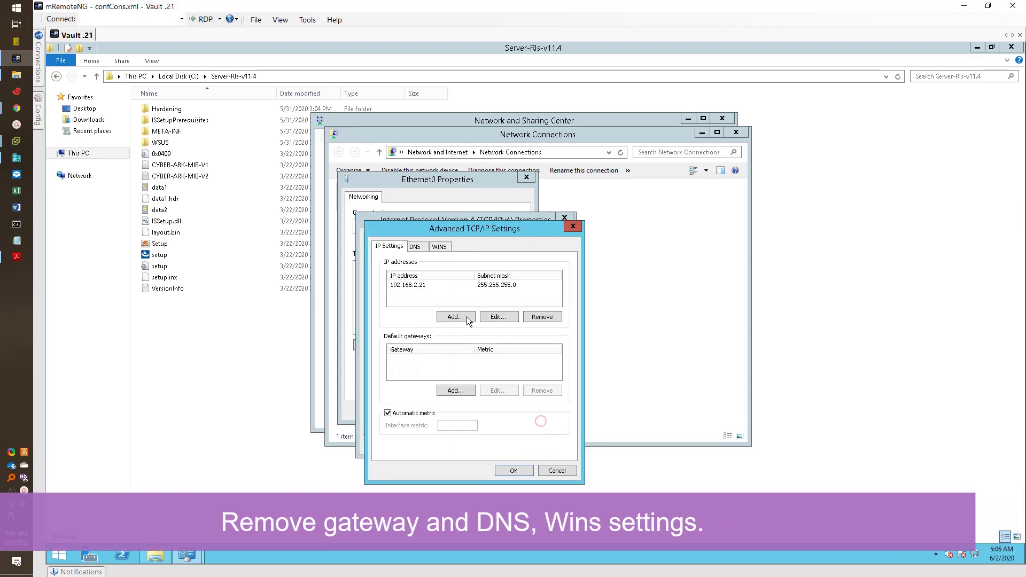
left_click(423, 253)
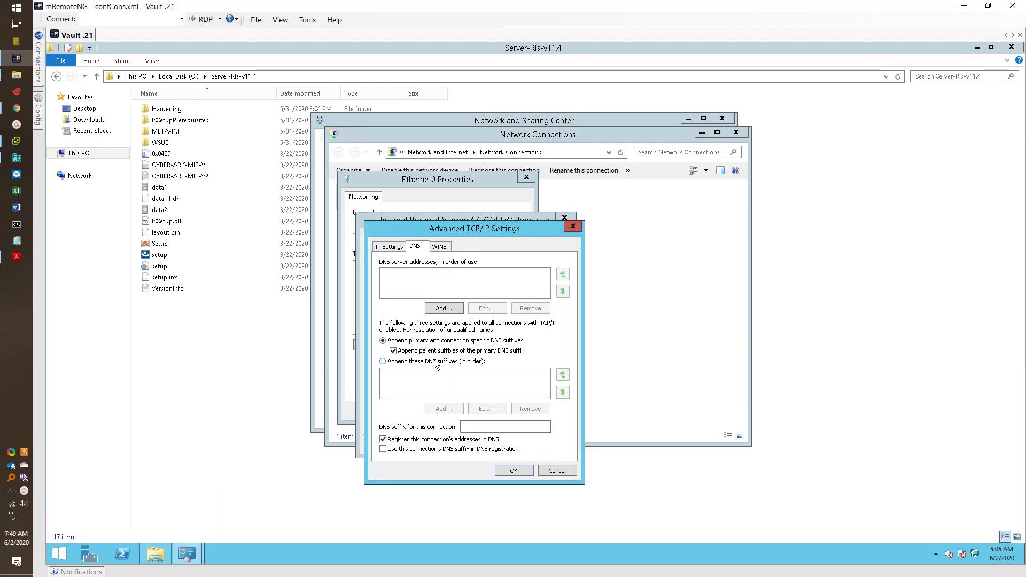
left_click(446, 245)
left_click(413, 352)
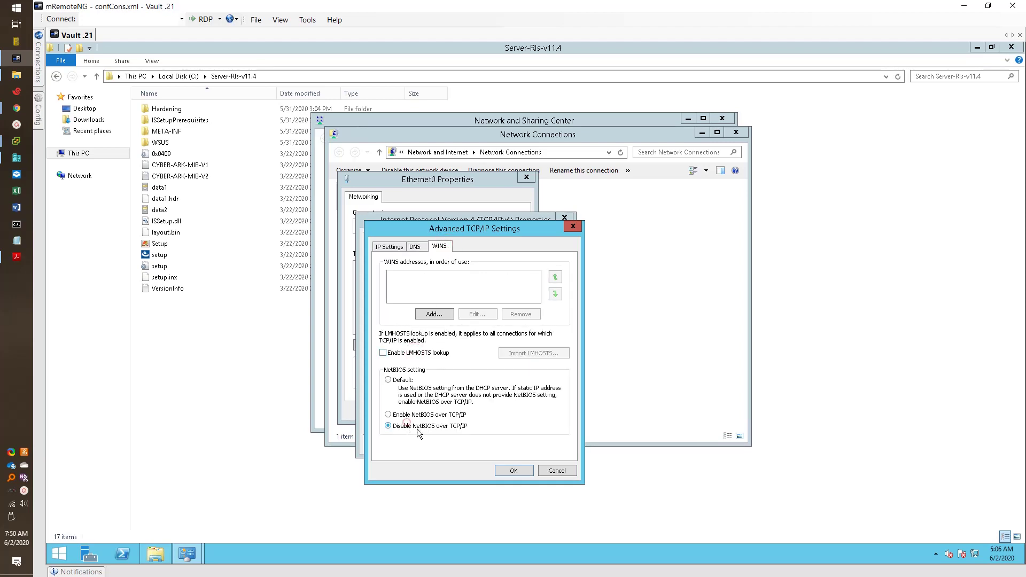
left_click(407, 426)
left_click(513, 473)
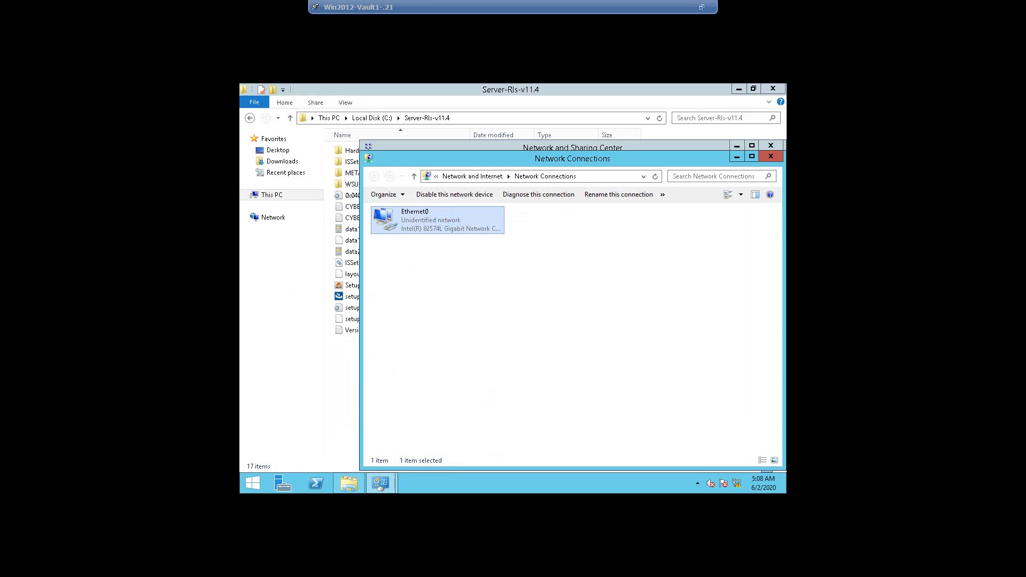
- Open the Ethernet0 adapter's properties and uninstall File and Printer Sharing for Microsoft Networks and QoS Packet Scheduler
right_click(472, 224)
left_click(494, 327)
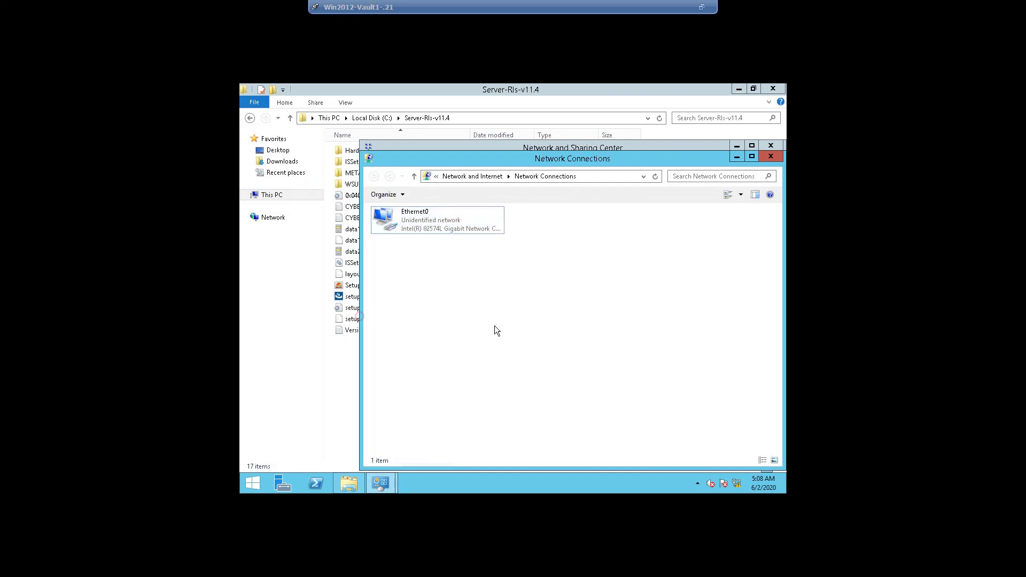
right_click(483, 219)
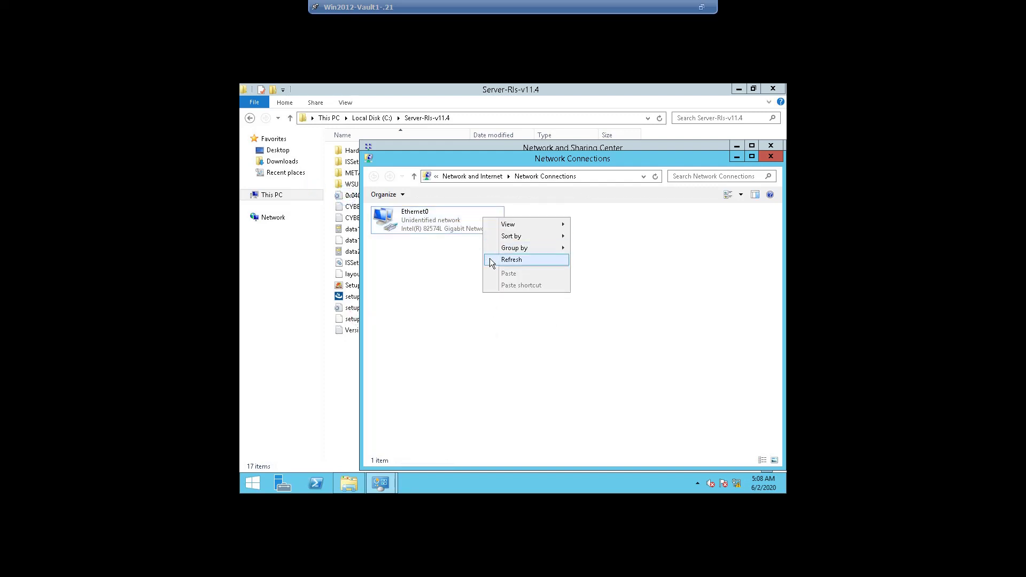
right_click(452, 223)
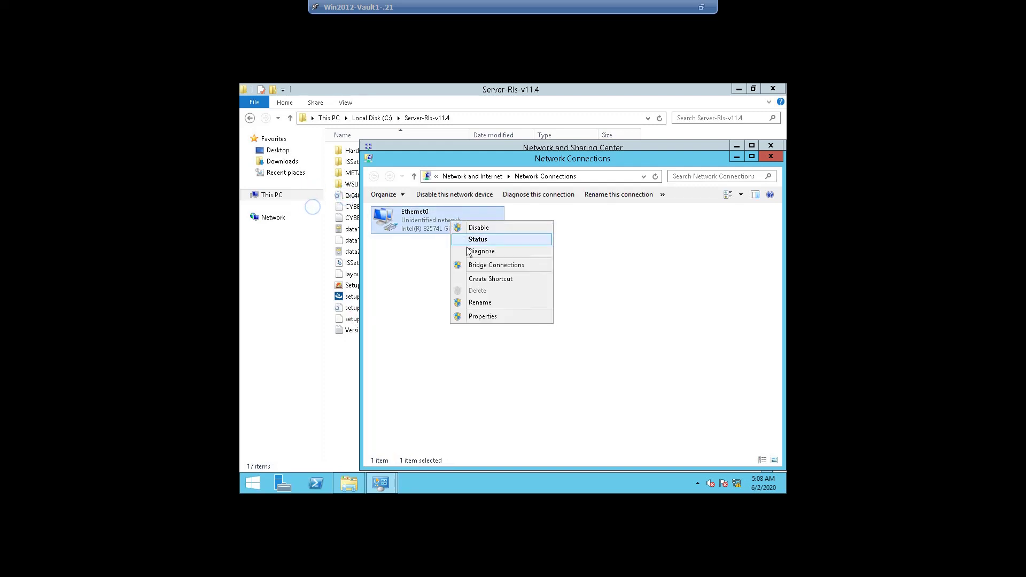
left_click(476, 319)
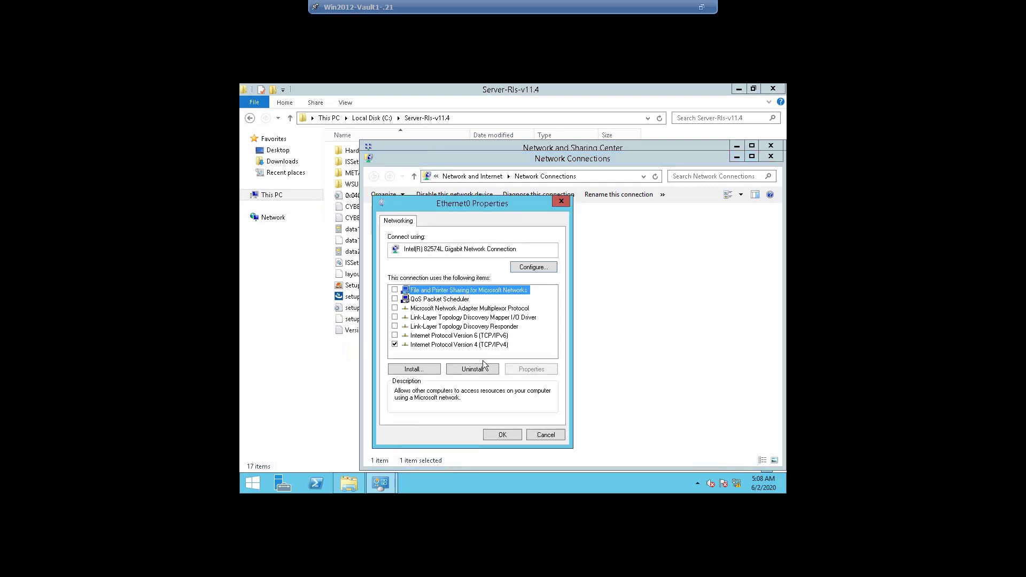
left_click(482, 365)
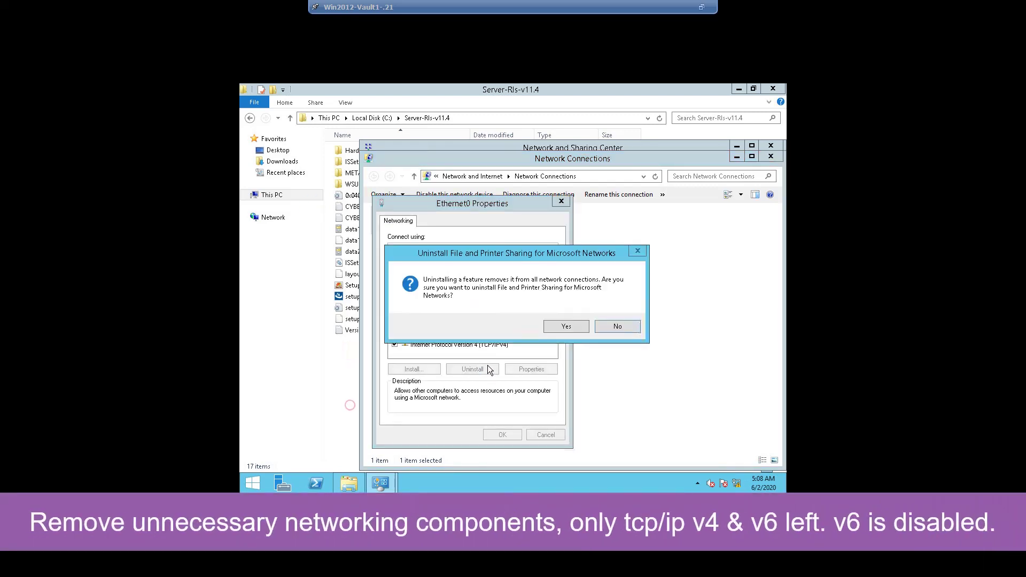
left_click(546, 327)
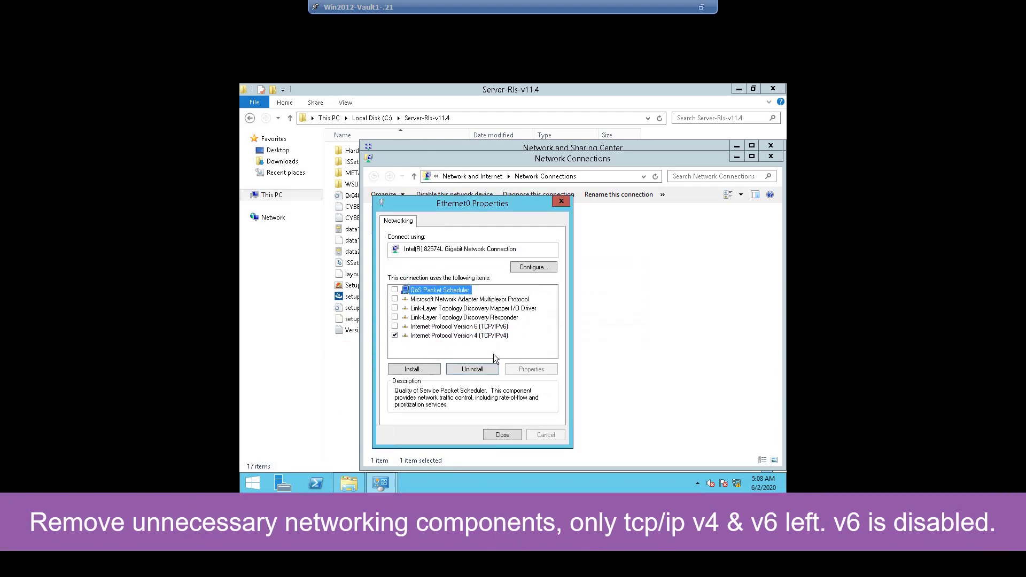
left_click(485, 368)
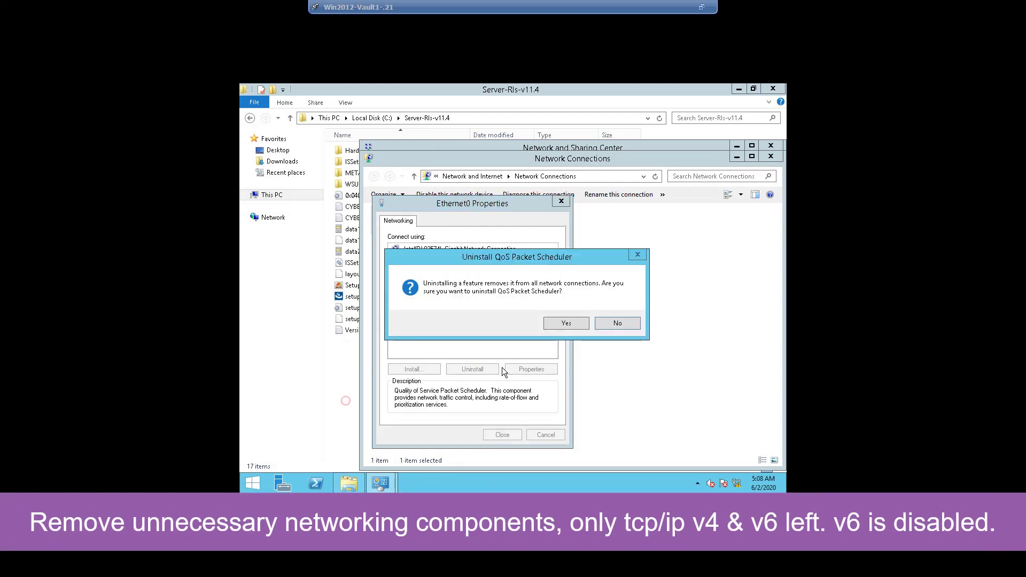
left_click(552, 326)
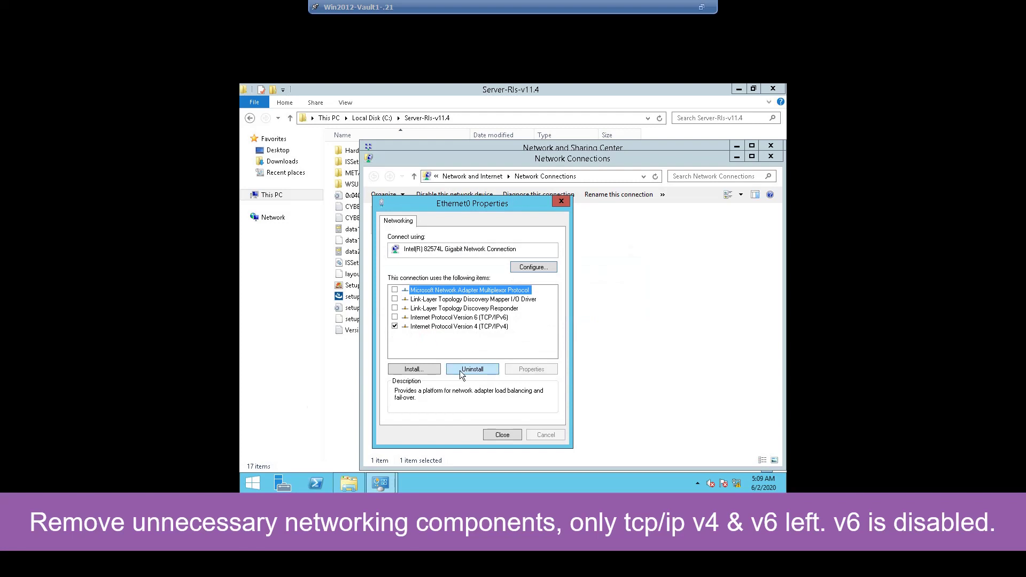
- Uninstall Microsoft Network Adapter Multiplexor Protocol and the Link-Layer Topology Discovery Mapper I/O Driver and Responder from Ethernet0, and close its properties
left_click(461, 369)
left_click(584, 328)
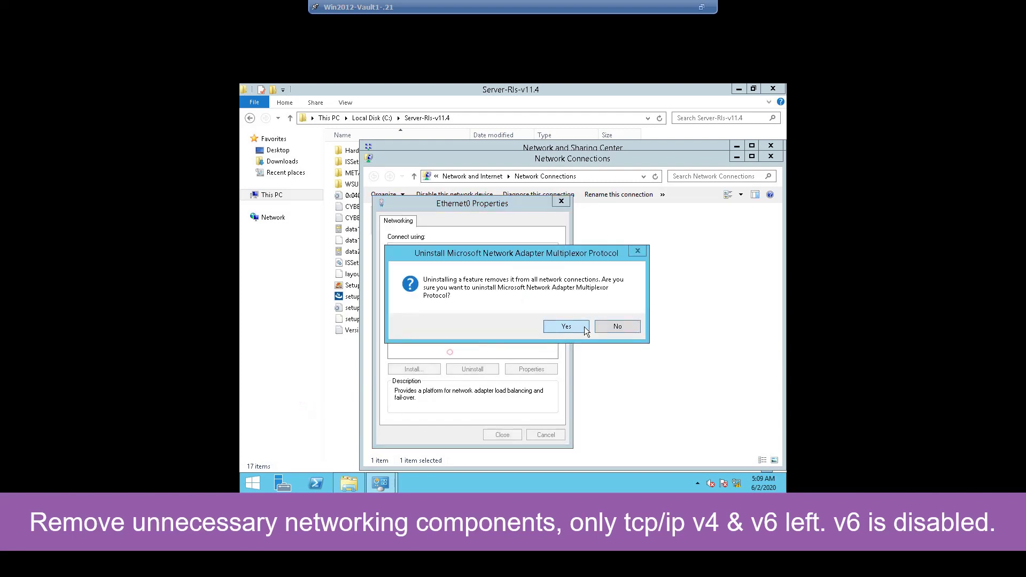
left_click(458, 368)
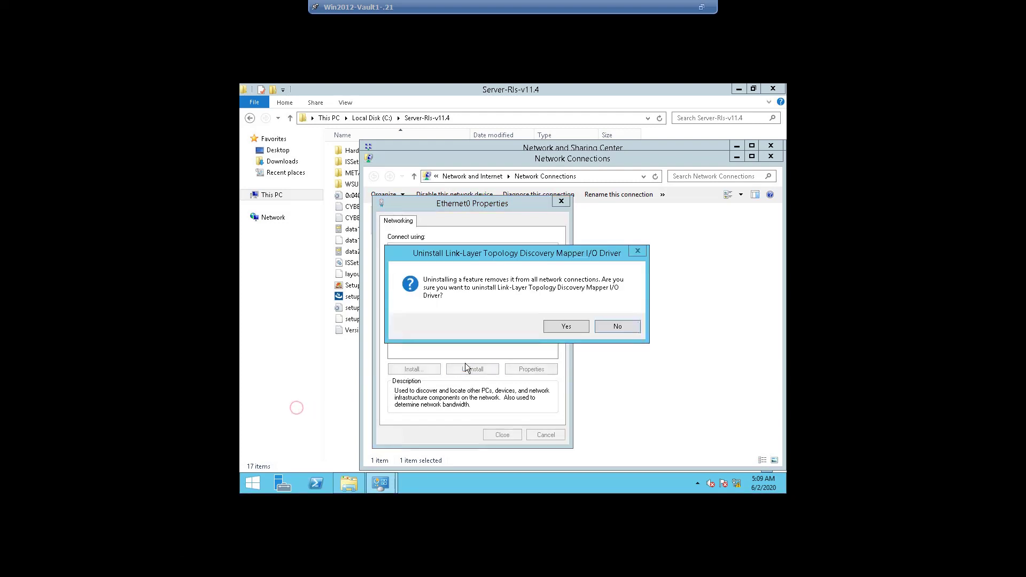
left_click(566, 326)
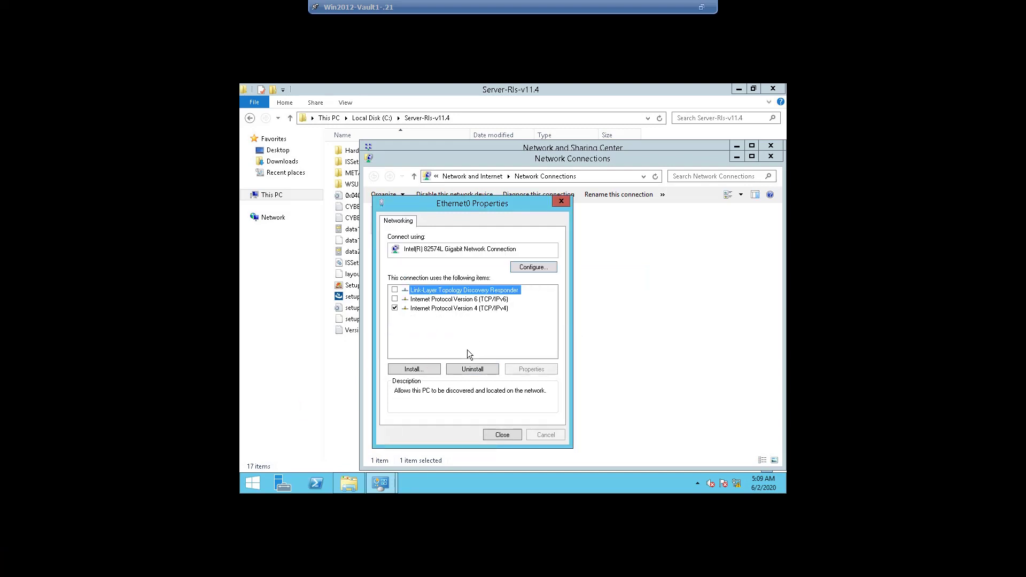
left_click(465, 369)
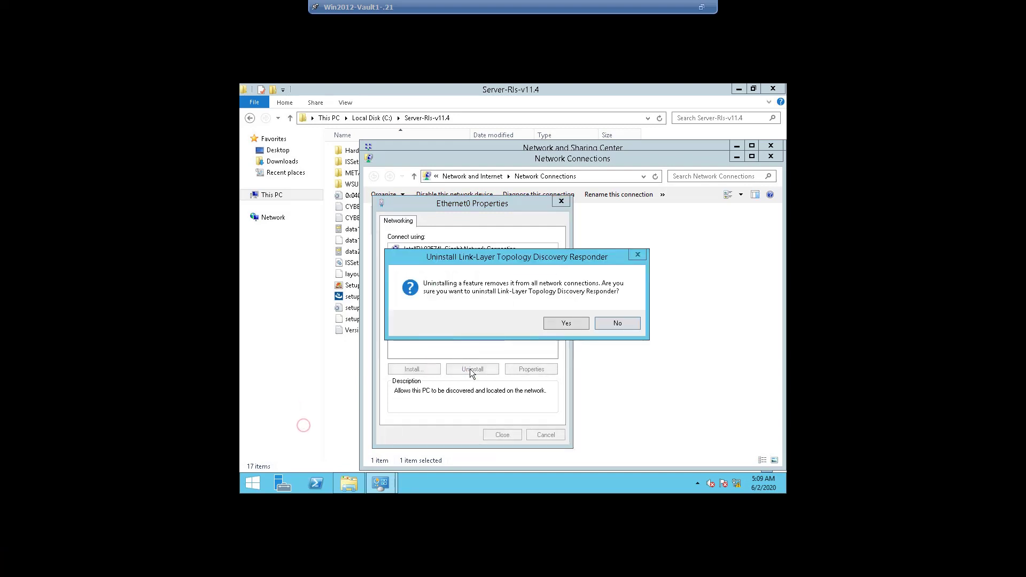
left_click(569, 322)
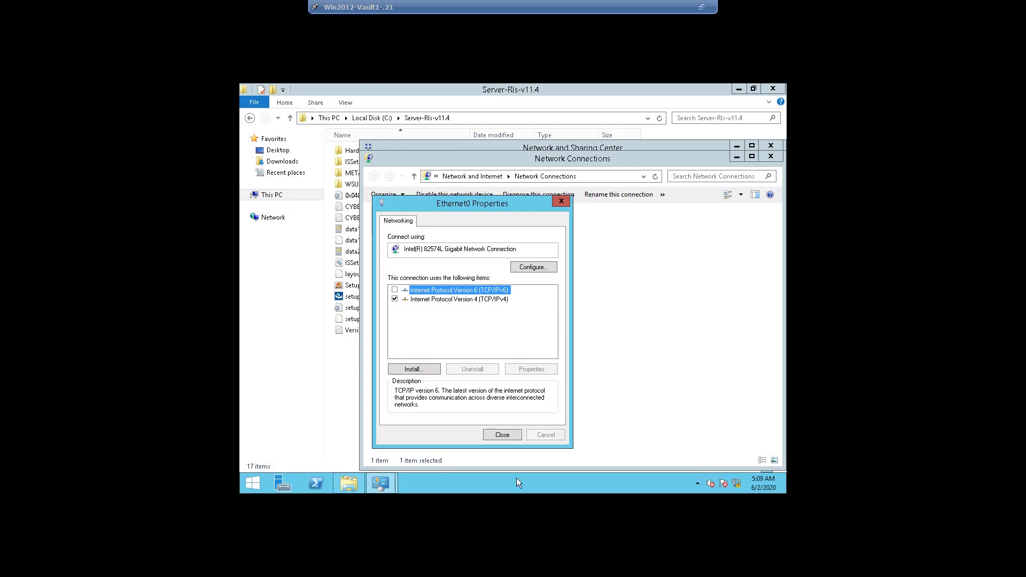
left_click(502, 438)
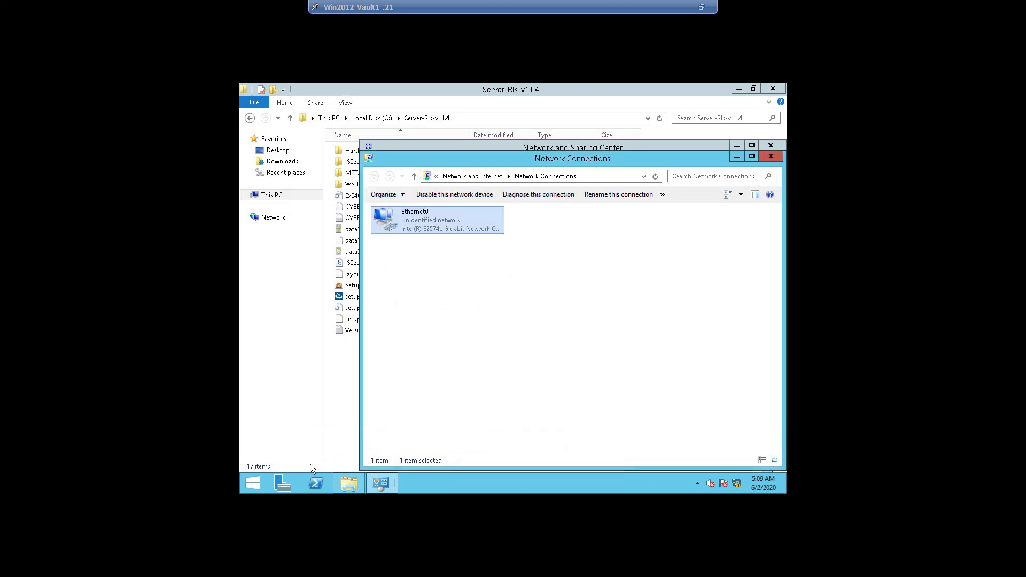
- Restart the Vault server, giving Other (Unplanned) as the reason
left_click(258, 479)
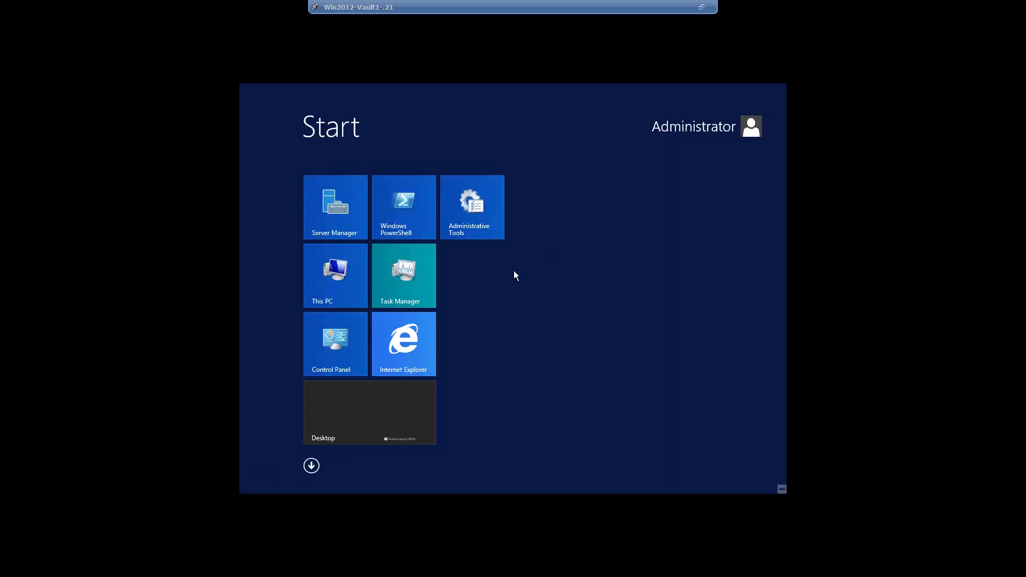
left_click(379, 435)
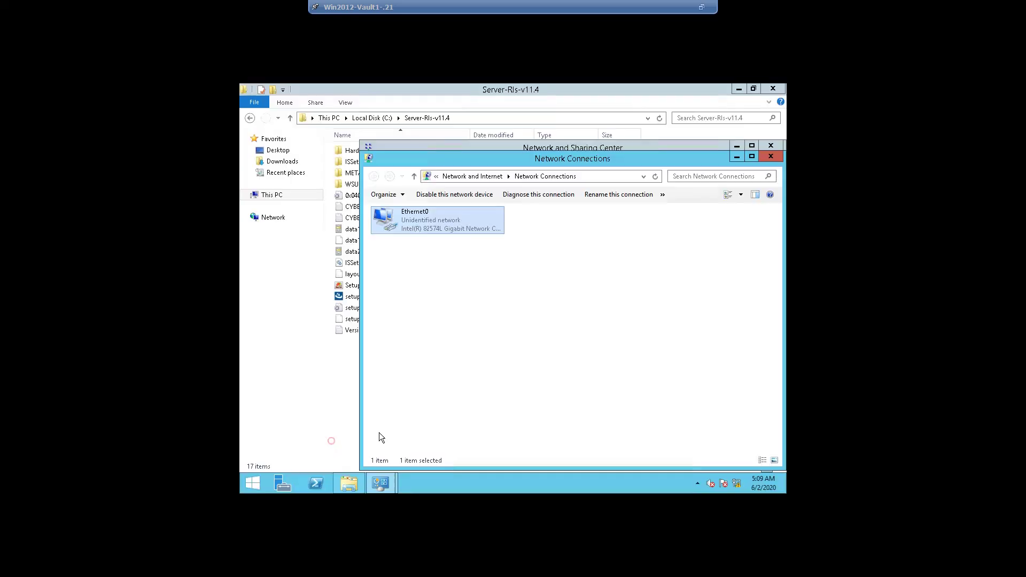
right_click(259, 483)
mouse_move(303, 466)
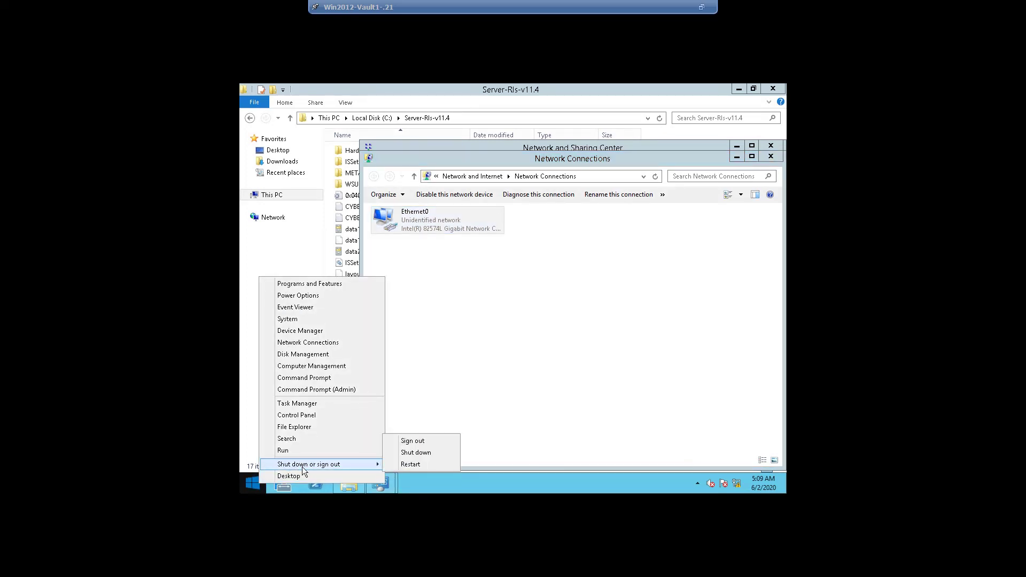
left_click(414, 463)
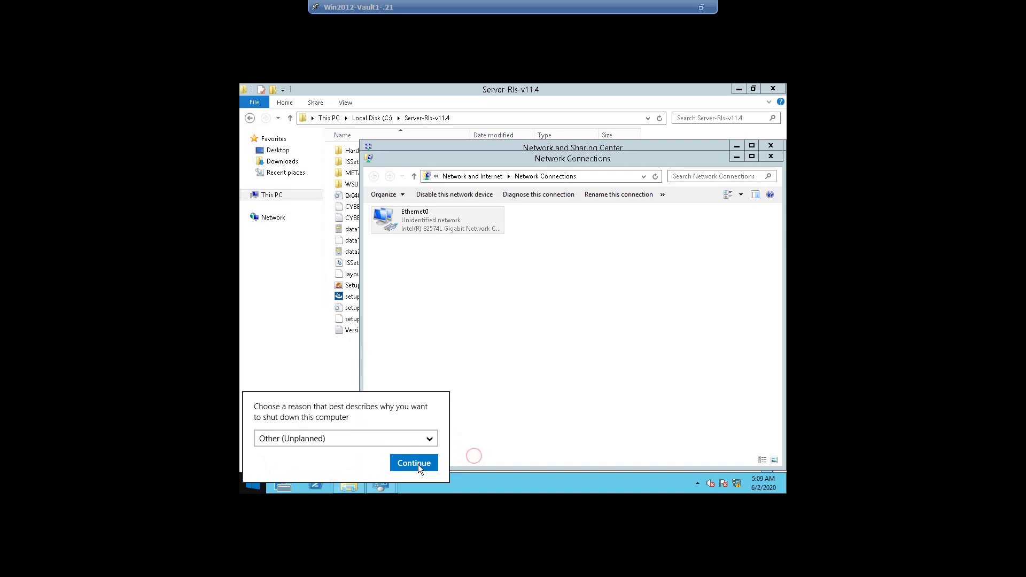
left_click(419, 464)
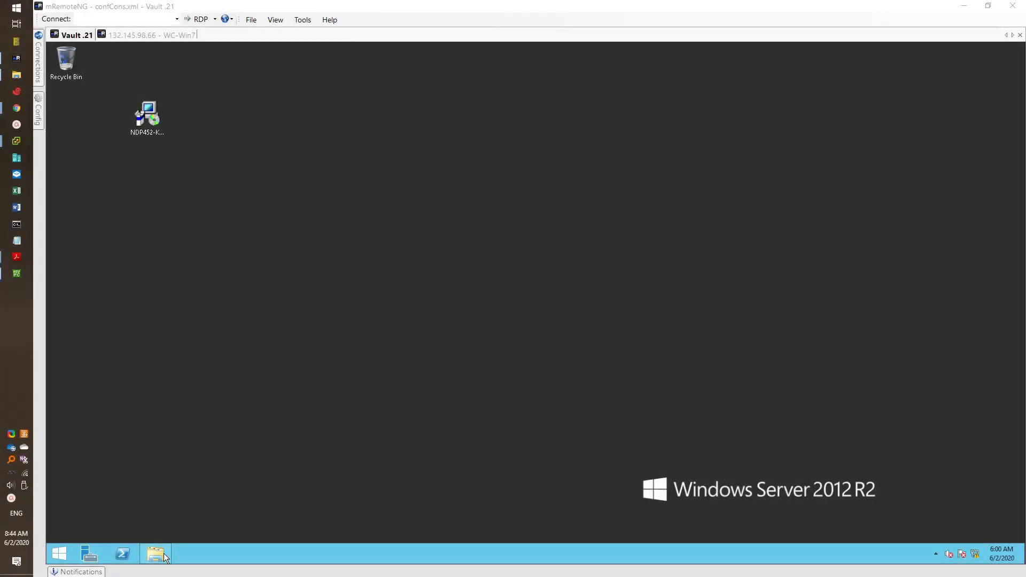
- Run the setup application in the C:\Server-Rls-v11.4 folder as administrator
left_click(161, 555)
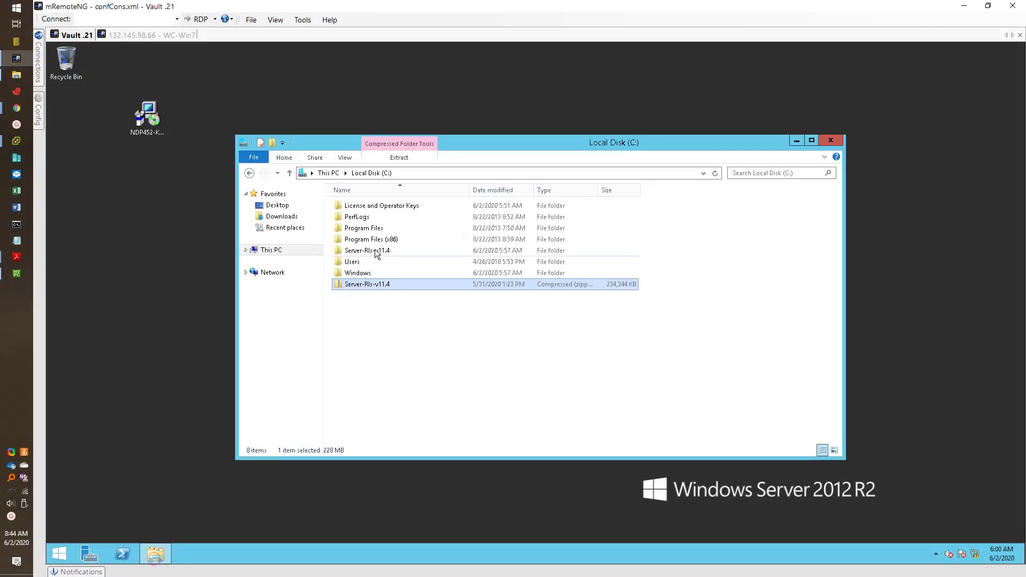
double_click(385, 252)
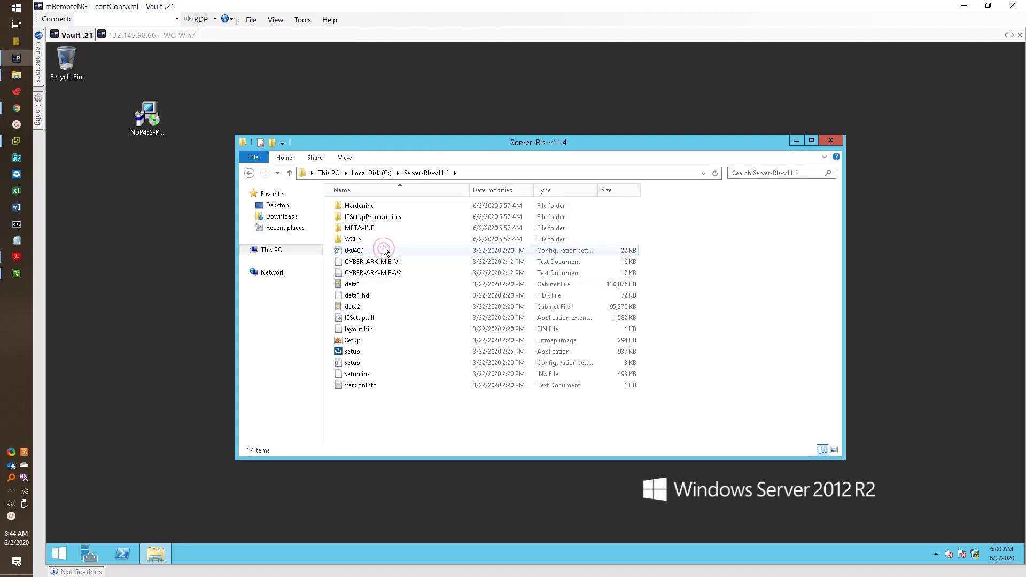
left_click(361, 353)
right_click(361, 352)
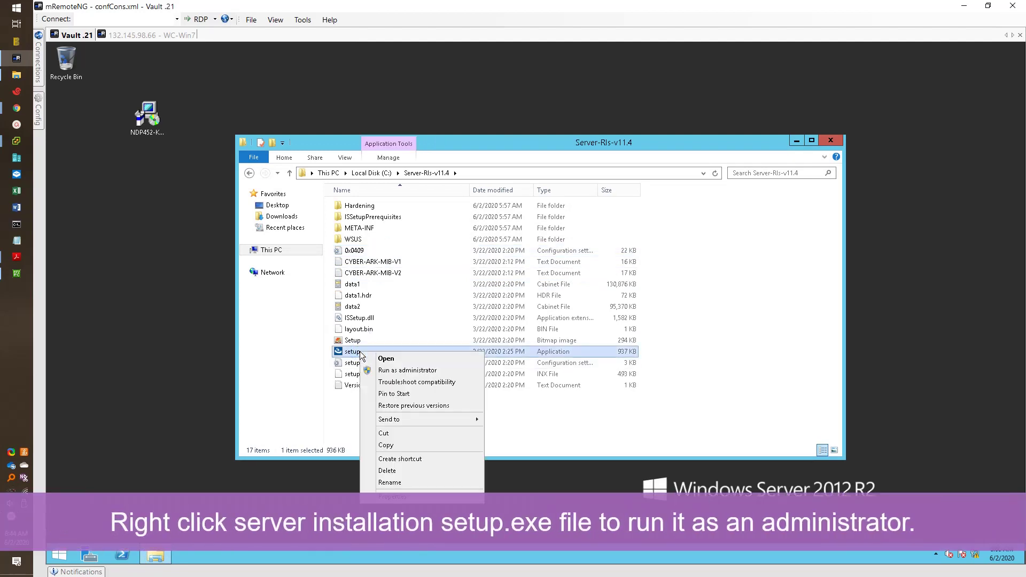
left_click(387, 372)
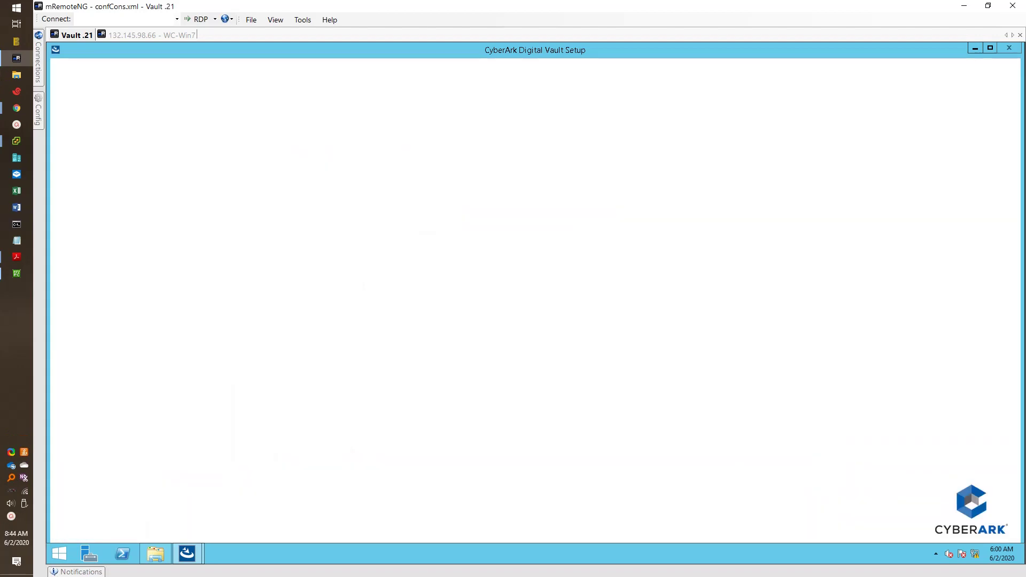
- Agree to install the Vault over the RDP session and advance the setup wizard to the User Information page
key("alt+Tab")
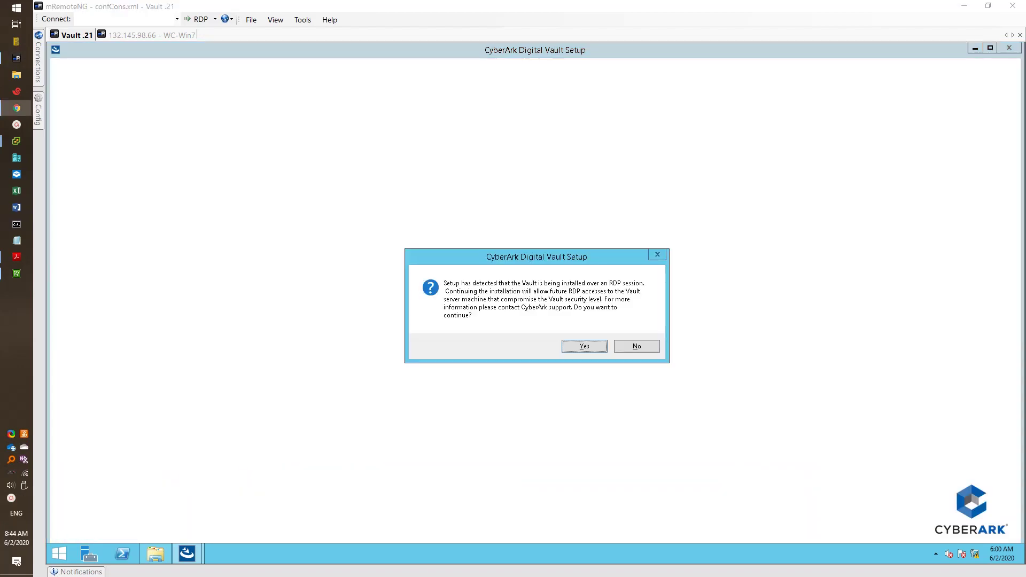
left_click(588, 348)
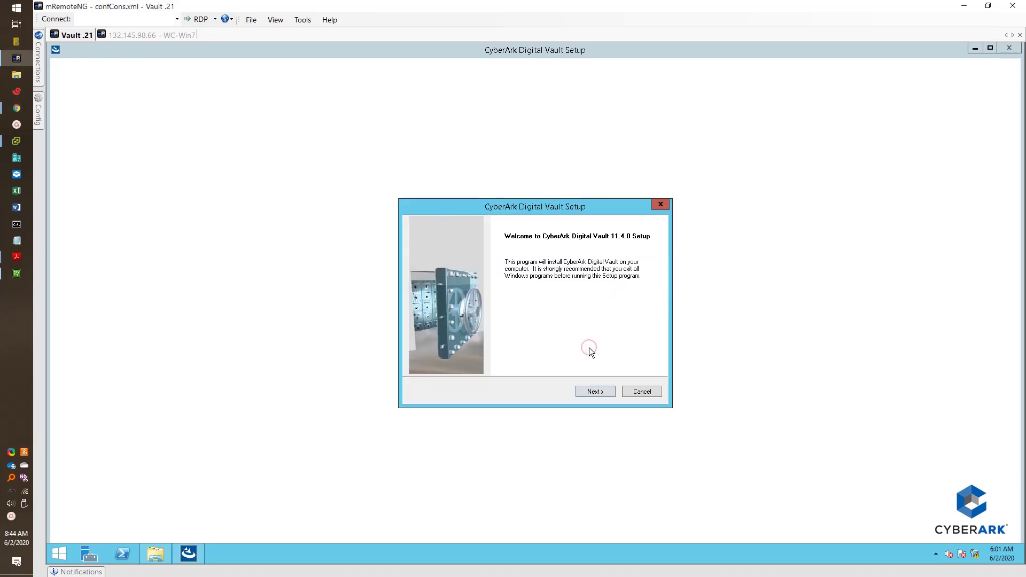
left_click(601, 389)
left_click(601, 389)
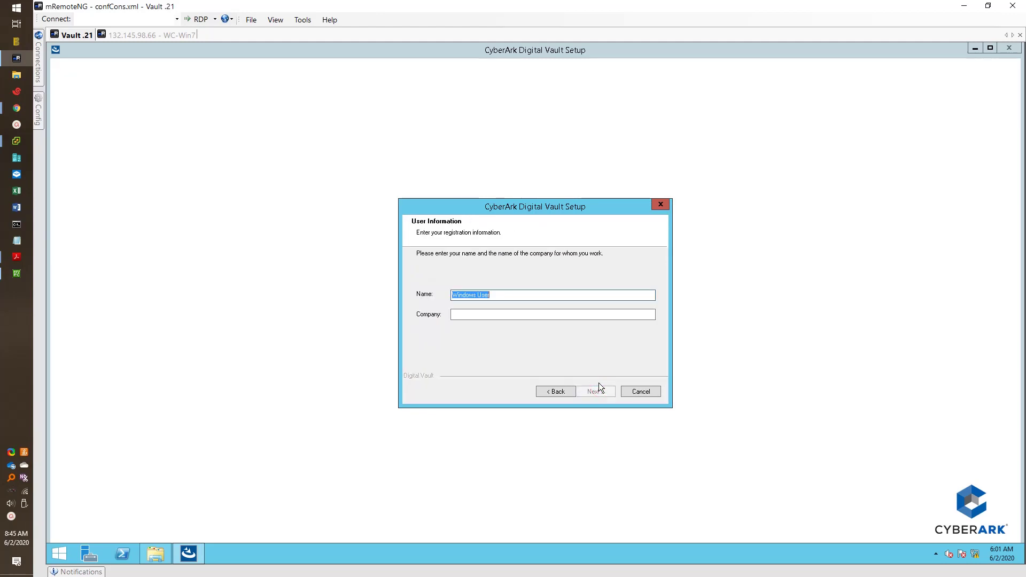
- Enter 51Sec as the company and accept C:\Program Files (x86)\PrivateArk as the destination folder
left_click(580, 313)
type("51Sec")
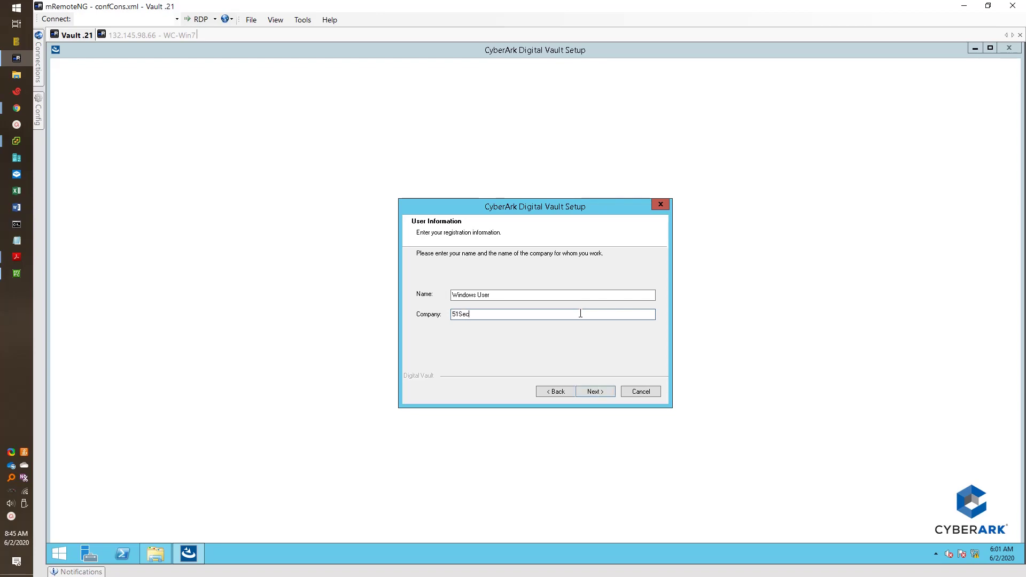
left_click(594, 390)
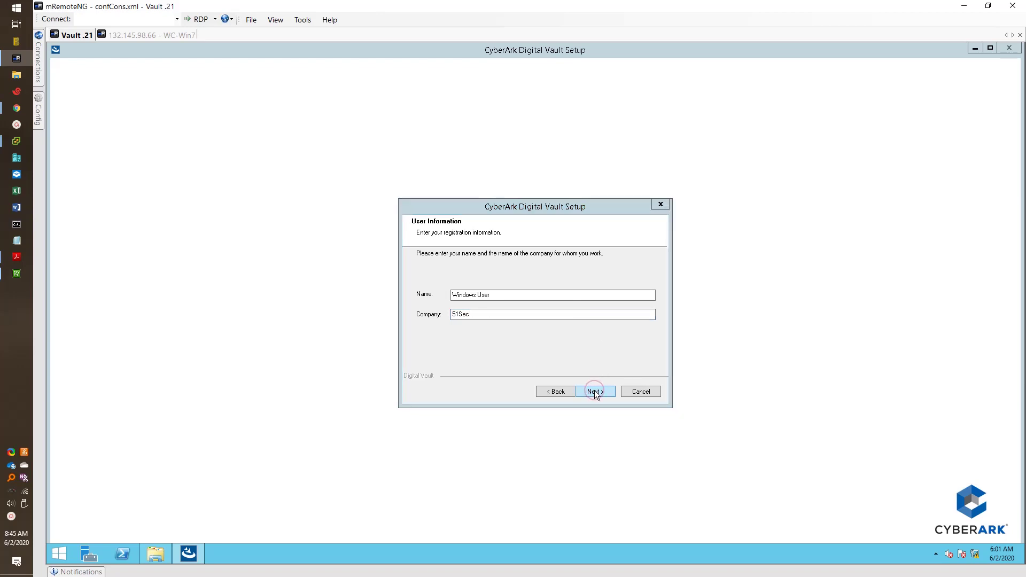
left_click(445, 314)
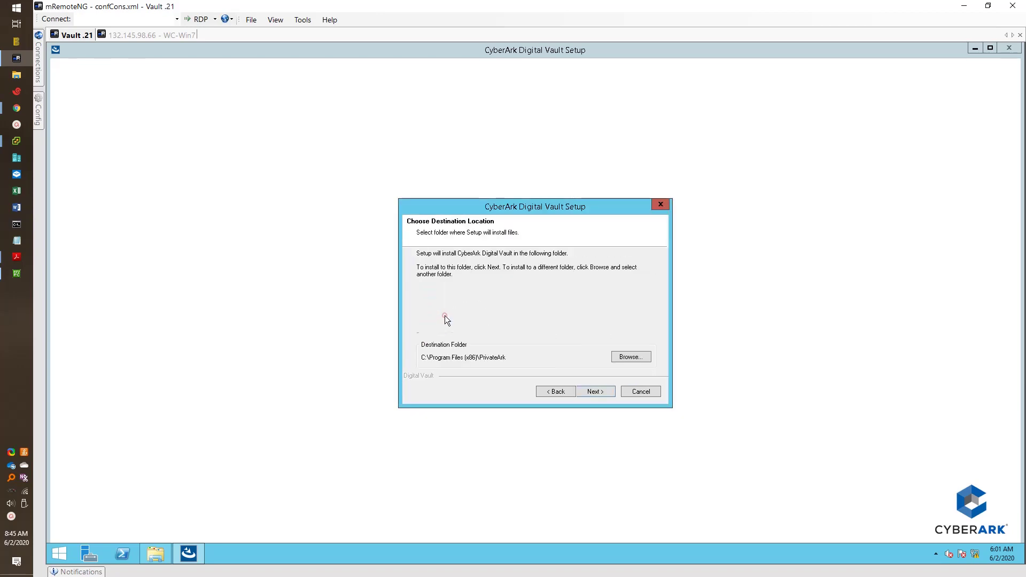
left_click(593, 393)
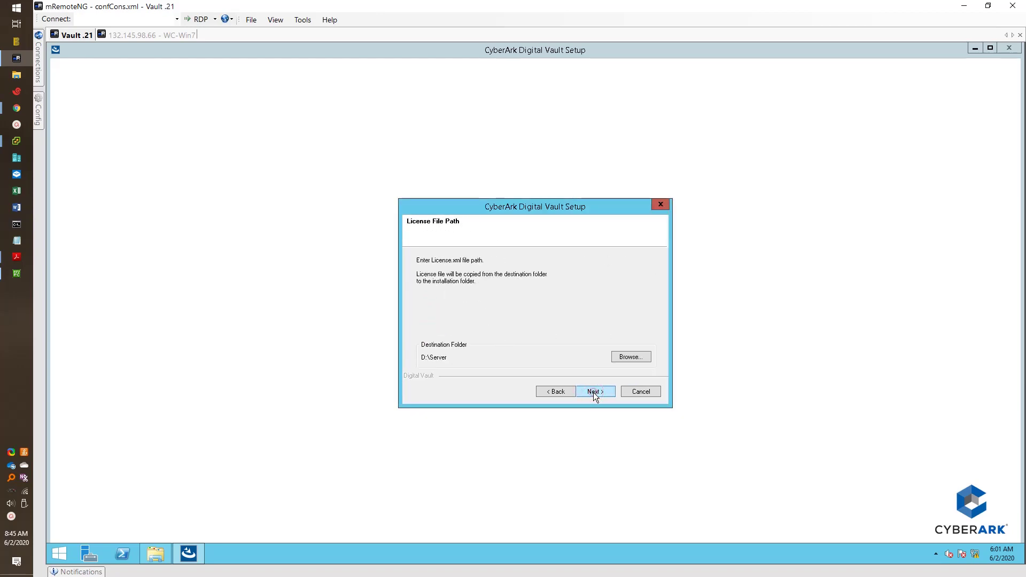
- Dismiss the missing-disc prompts for drive D: and open the folder chooser for the license file path
left_click(593, 392)
left_click(591, 334)
left_click(626, 358)
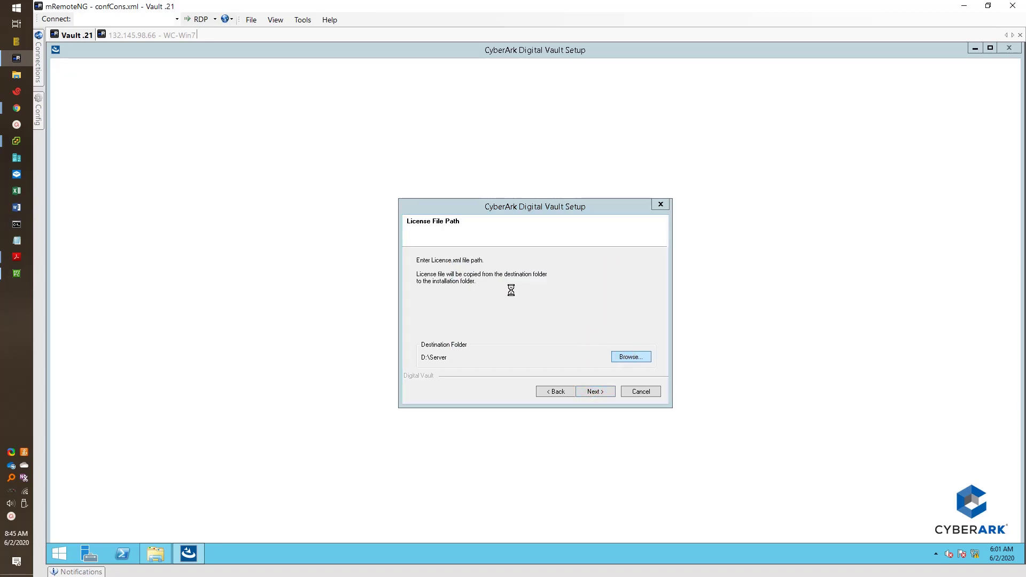
left_click(608, 298)
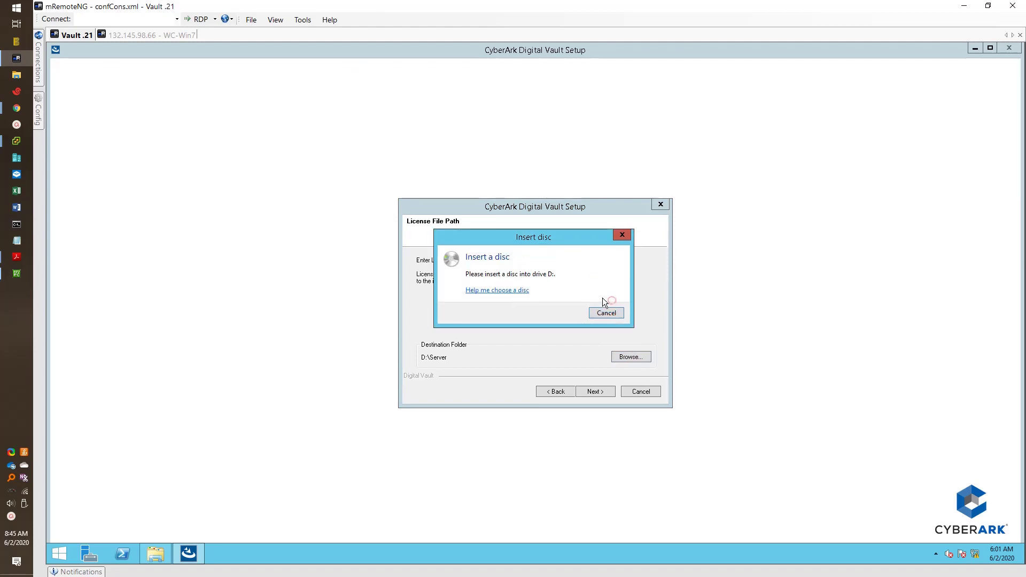
left_click(523, 291)
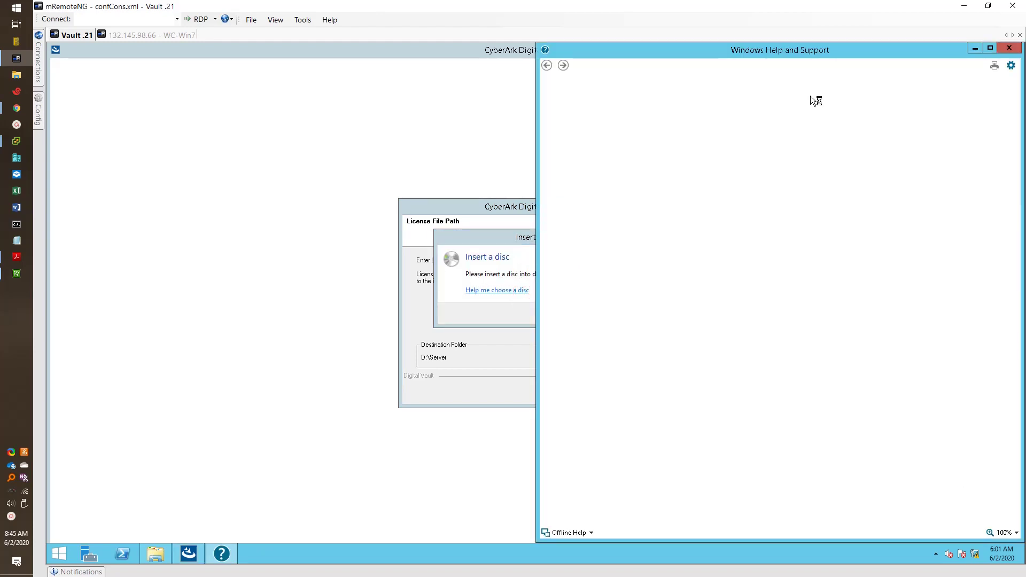
left_click(1009, 48)
left_click(612, 312)
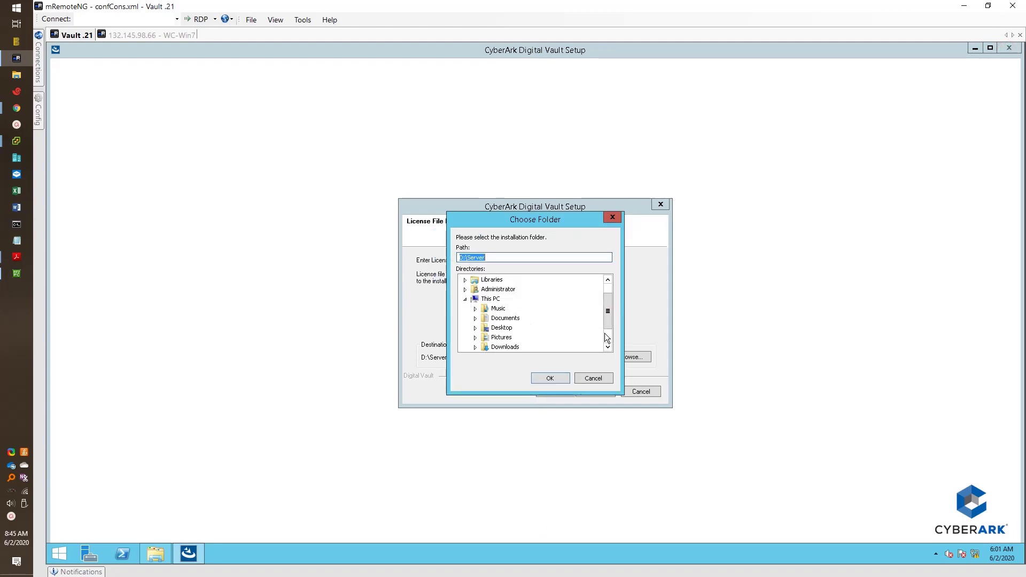
- Try to use C:\License and Operator Keys\Operator CD as the license file folder
scroll(605, 337, "down", 1)
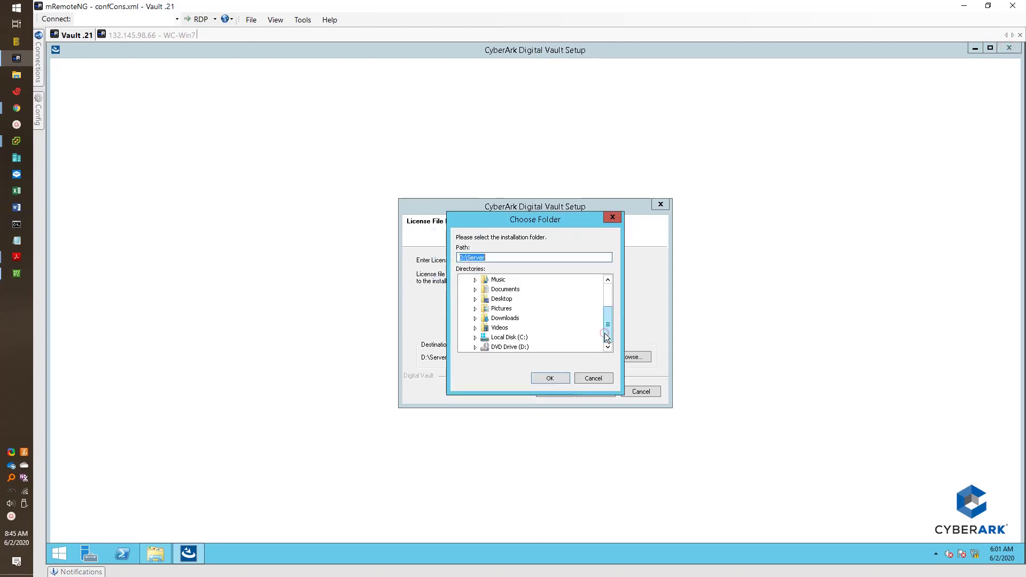
left_click(475, 338)
left_click(518, 328)
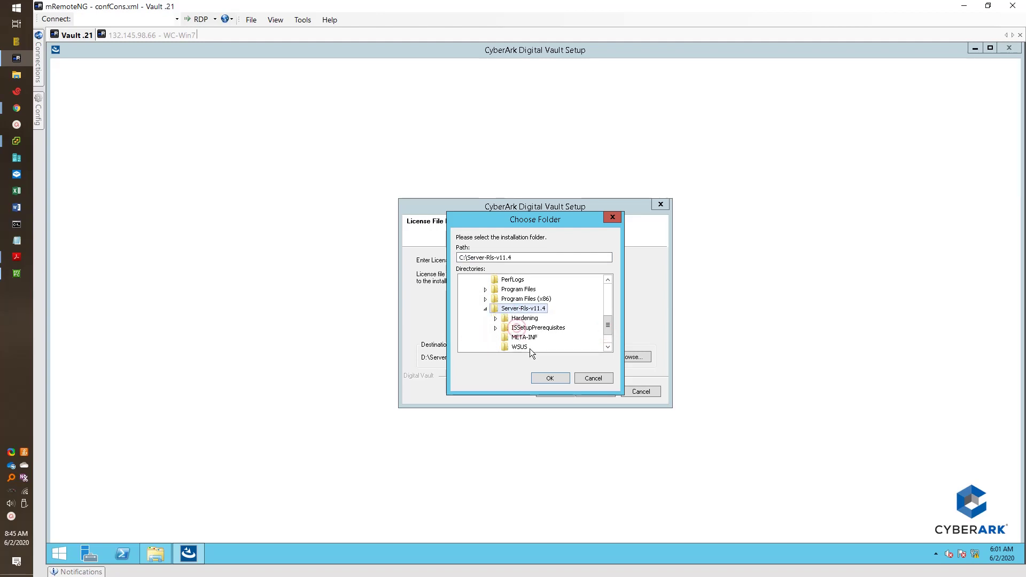
left_click(608, 293)
left_click(566, 335)
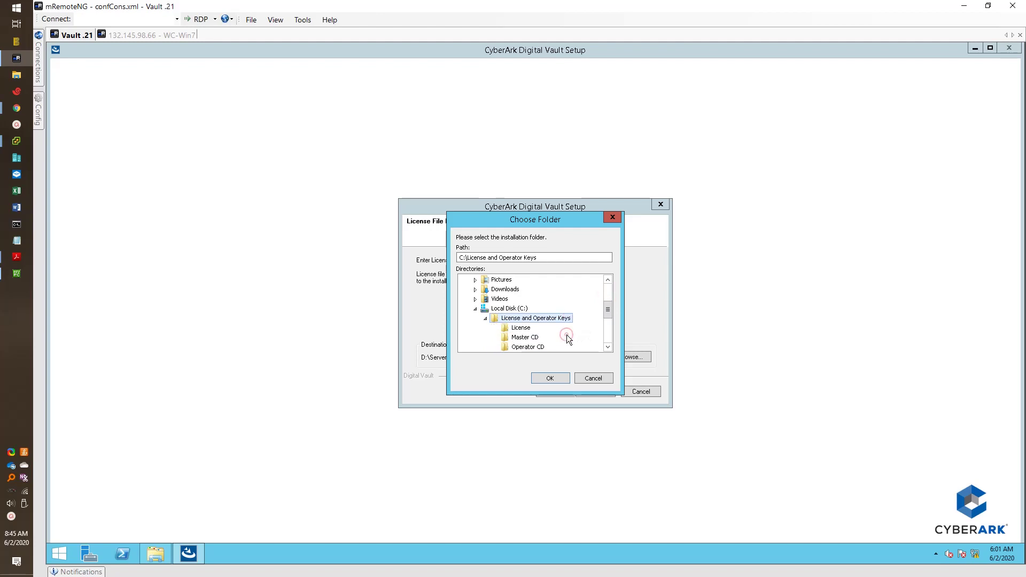
left_click(543, 346)
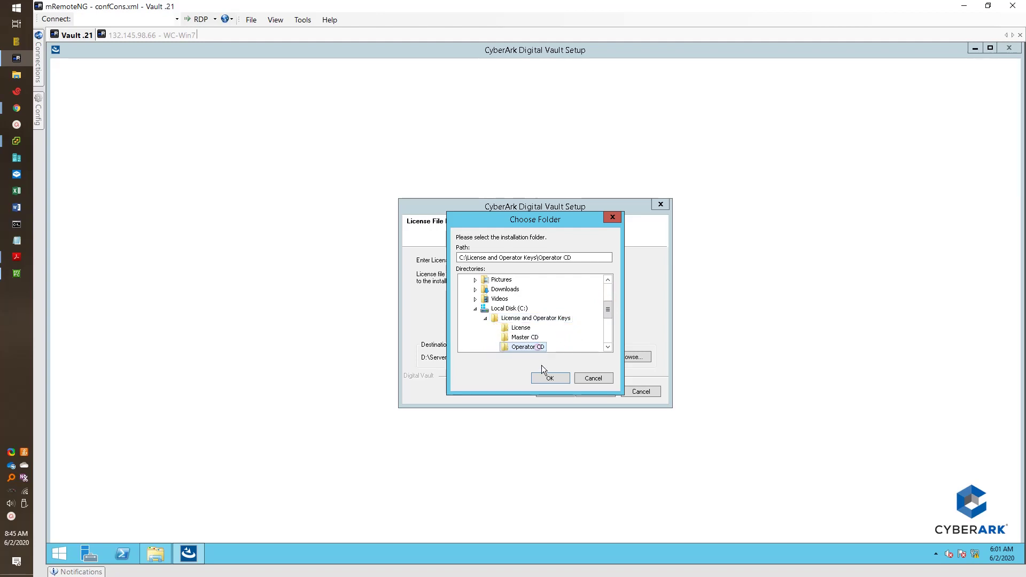
left_click(550, 376)
left_click(591, 392)
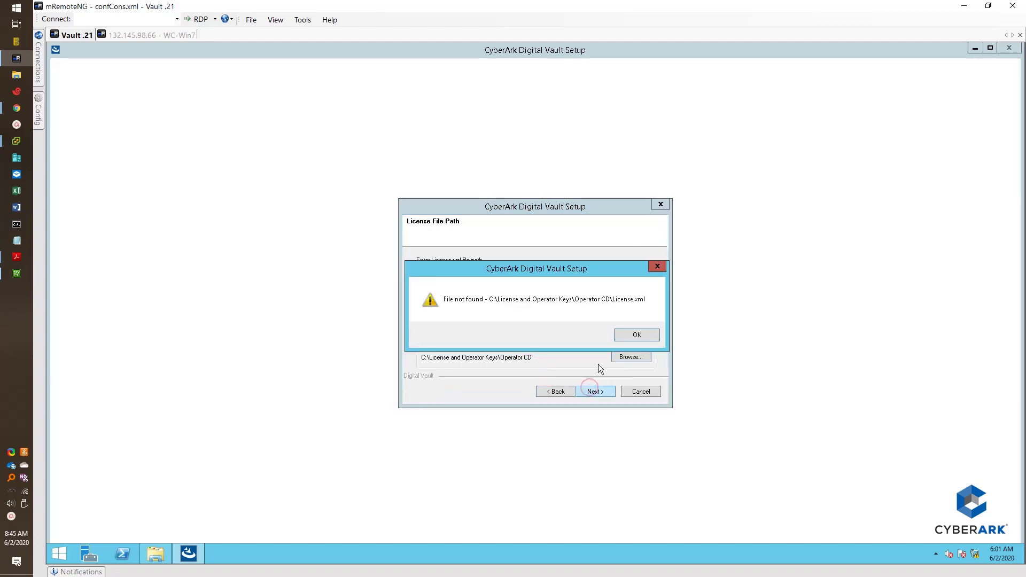
- Set the license file path to the License folder inside C:\License and Operator Keys and continue to the Operator CD page
left_click(624, 337)
left_click(614, 354)
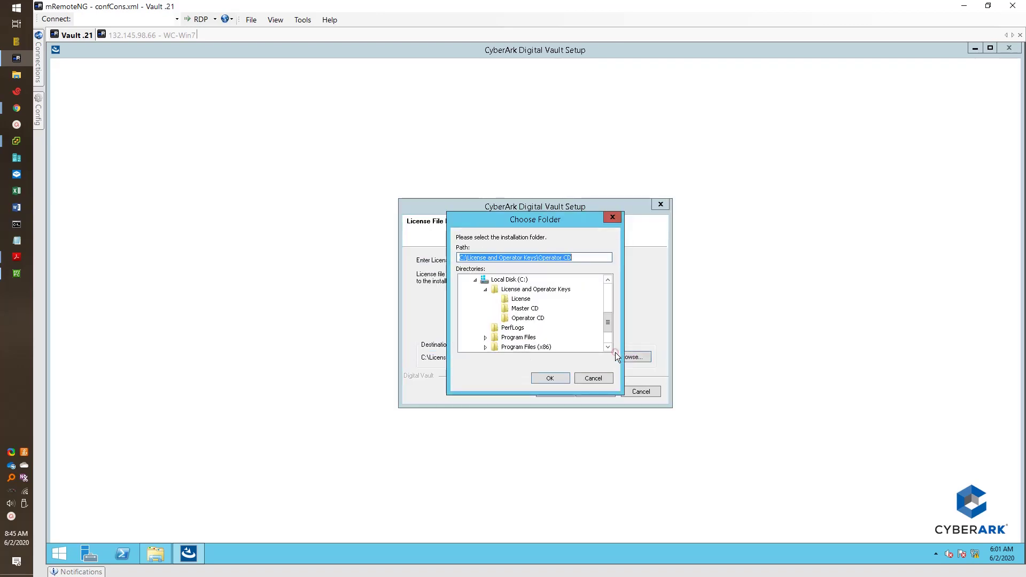
left_click(520, 299)
left_click(557, 377)
left_click(593, 392)
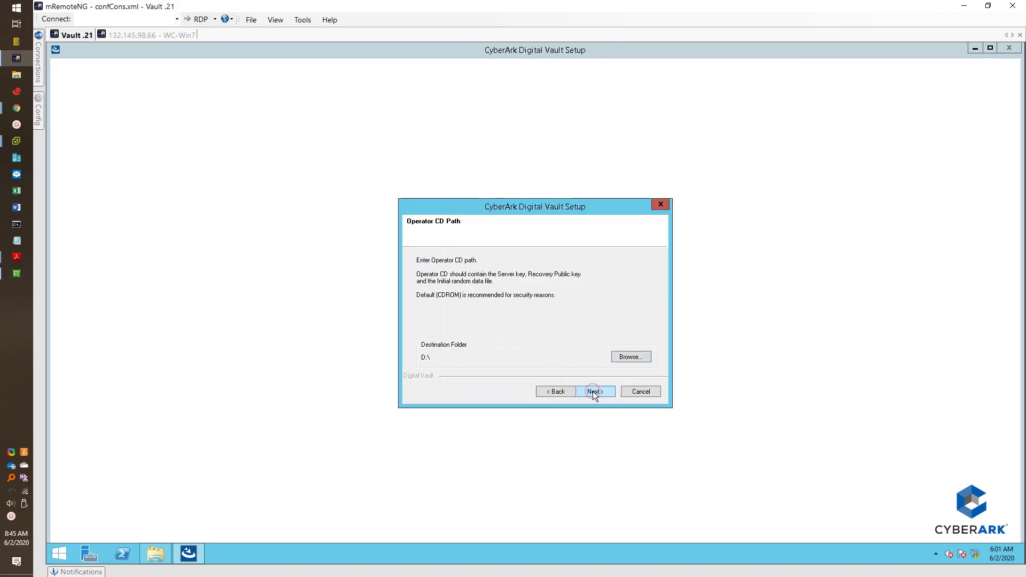
- Set the Operator CD path to C:\License and Operator Keys\Operator CD and continue to the Remote Control Agent page
left_click(622, 357)
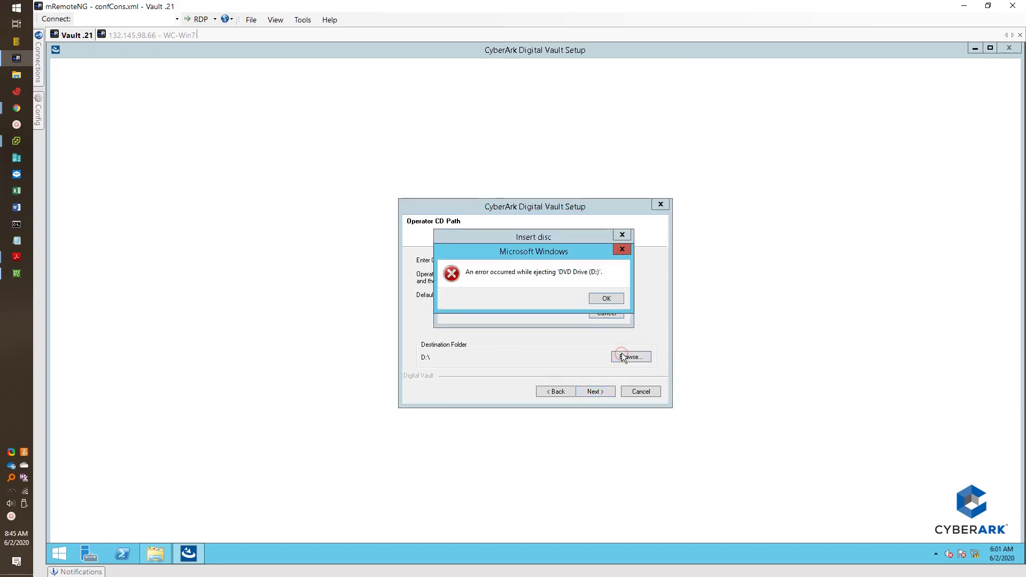
left_click(608, 299)
left_click(606, 313)
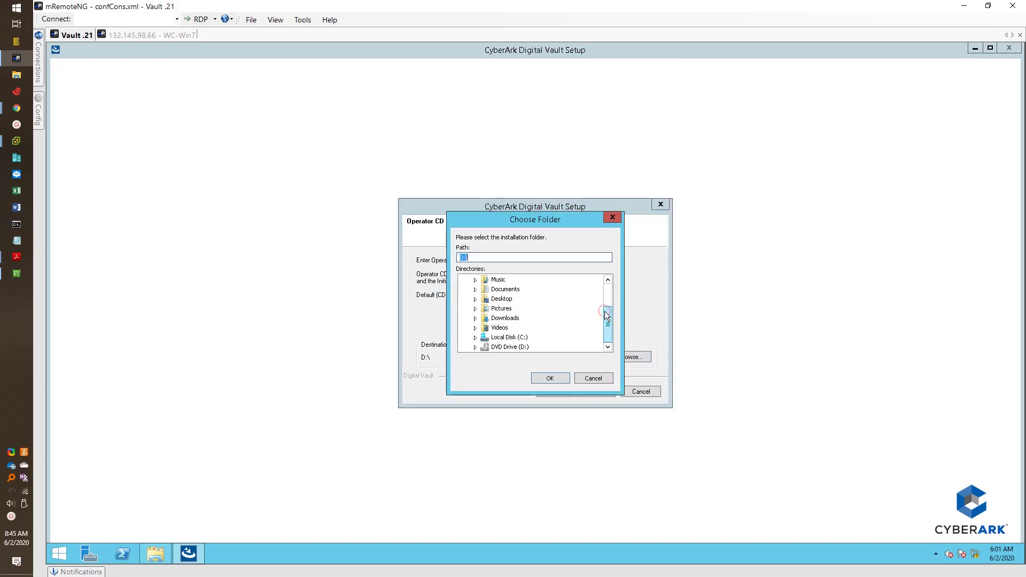
double_click(527, 337)
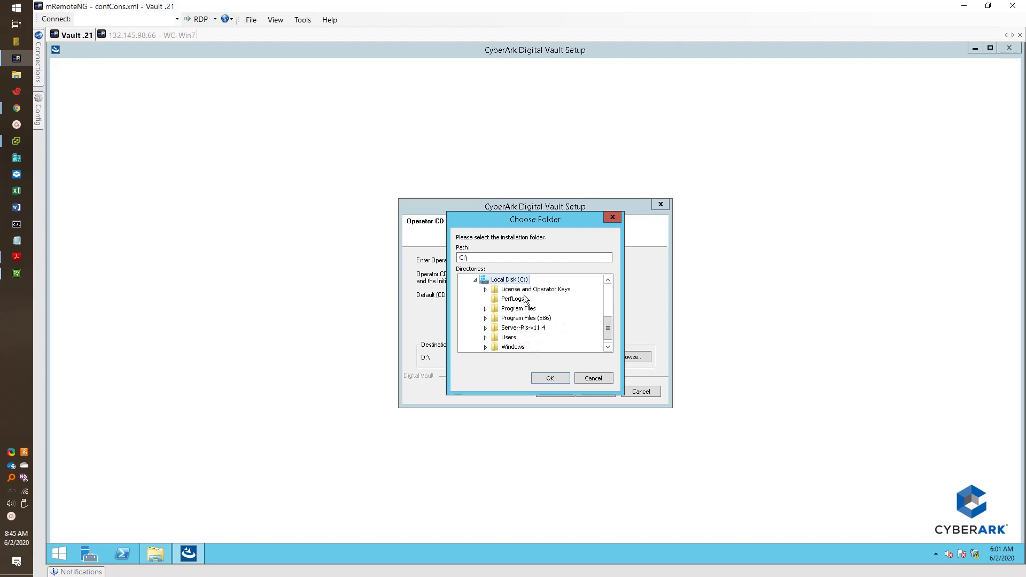
double_click(524, 291)
left_click(527, 318)
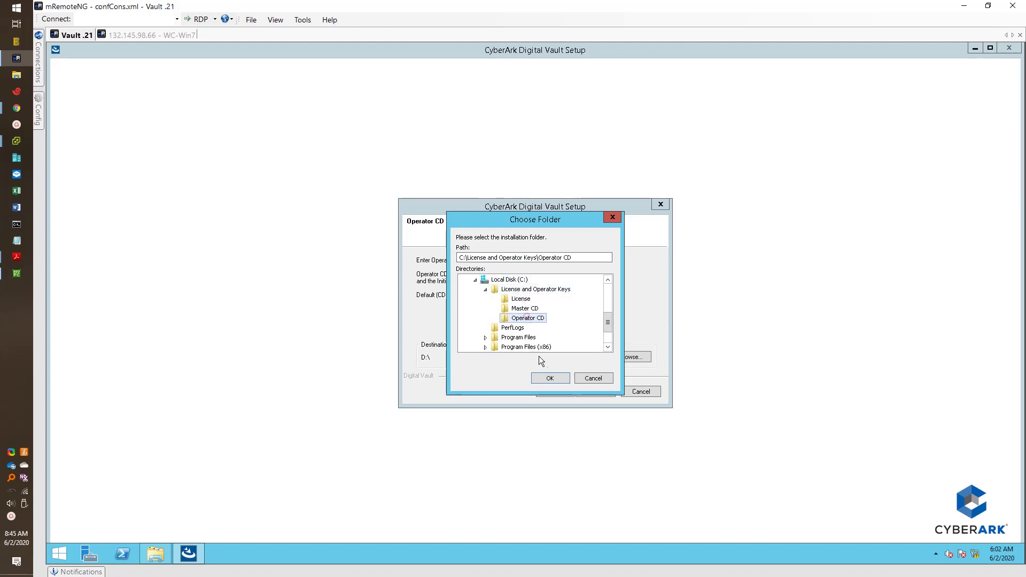
left_click(550, 378)
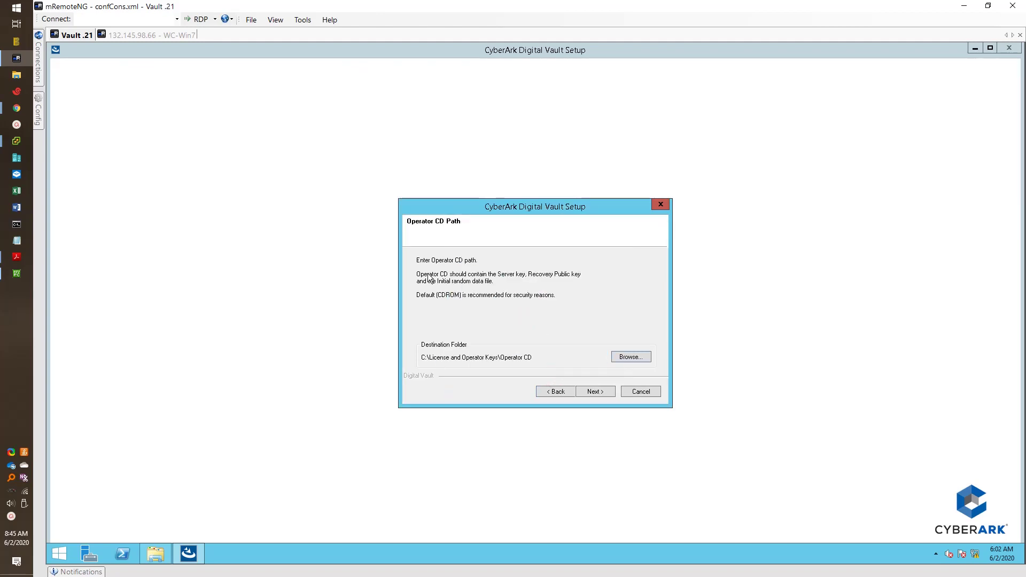
left_click(604, 393)
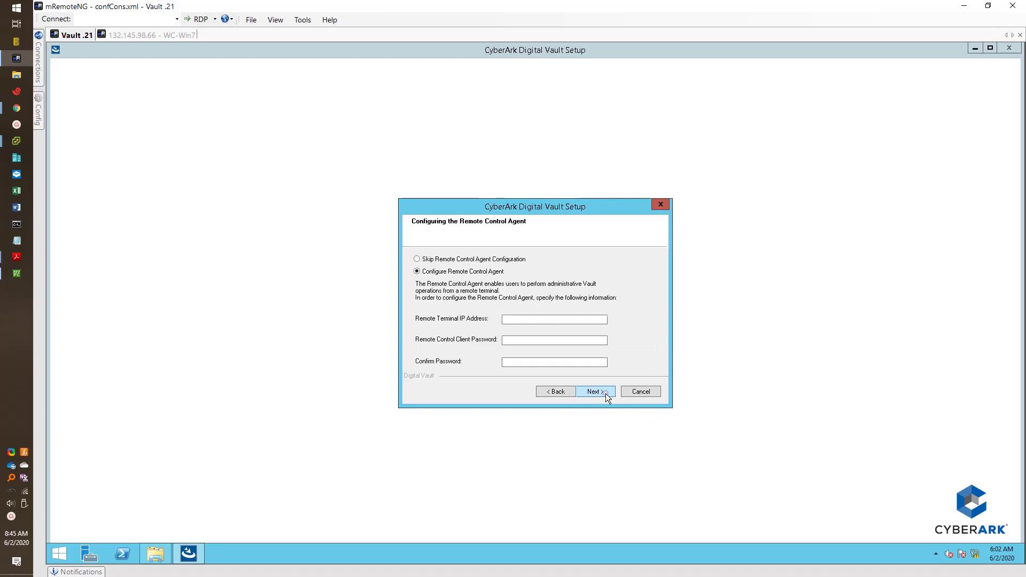
- Skip the Remote Control Agent configuration and continue without installing the Distributed Vaults internal communication platform
left_click(553, 323)
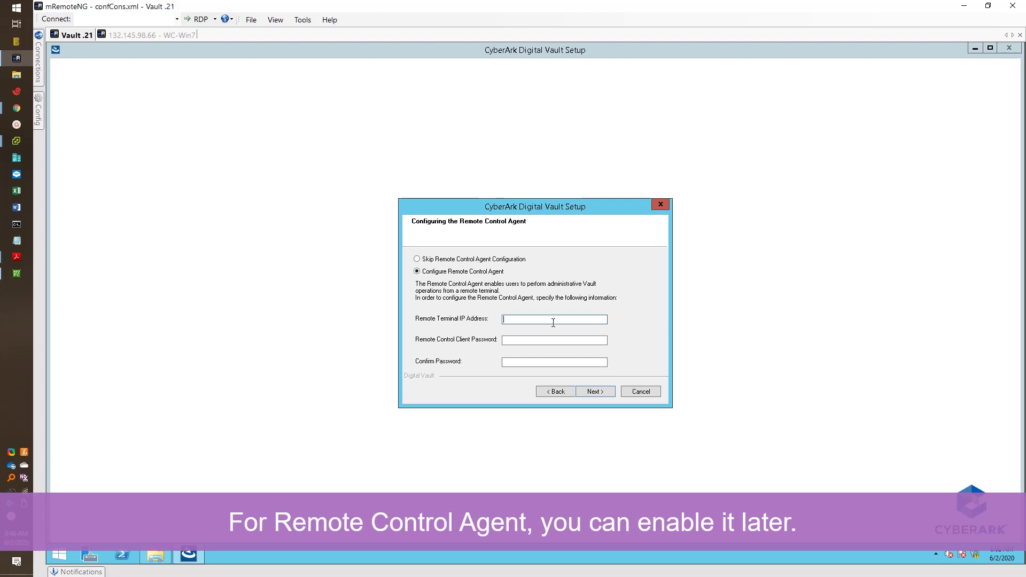
type("192.168")
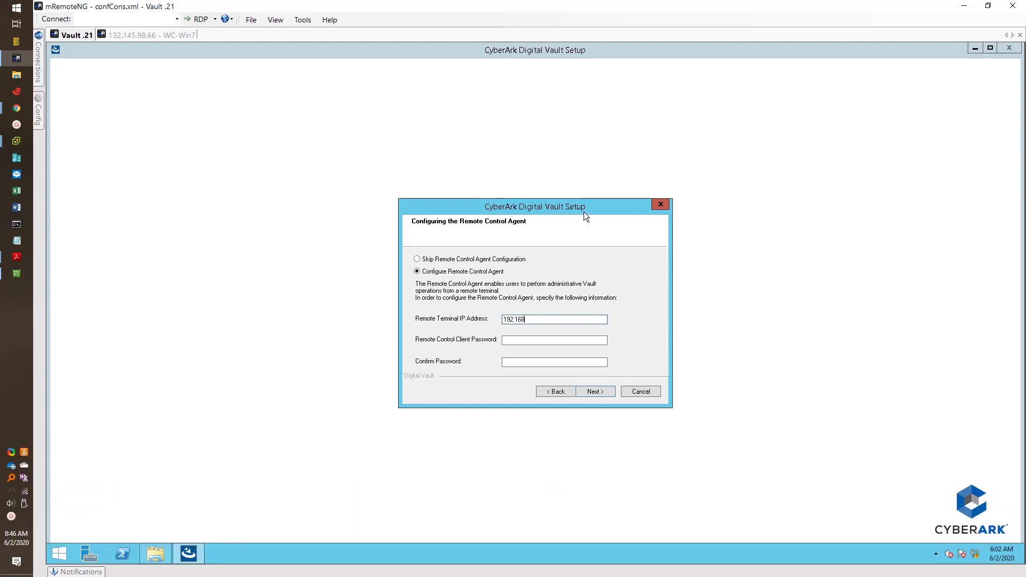
left_click(525, 261)
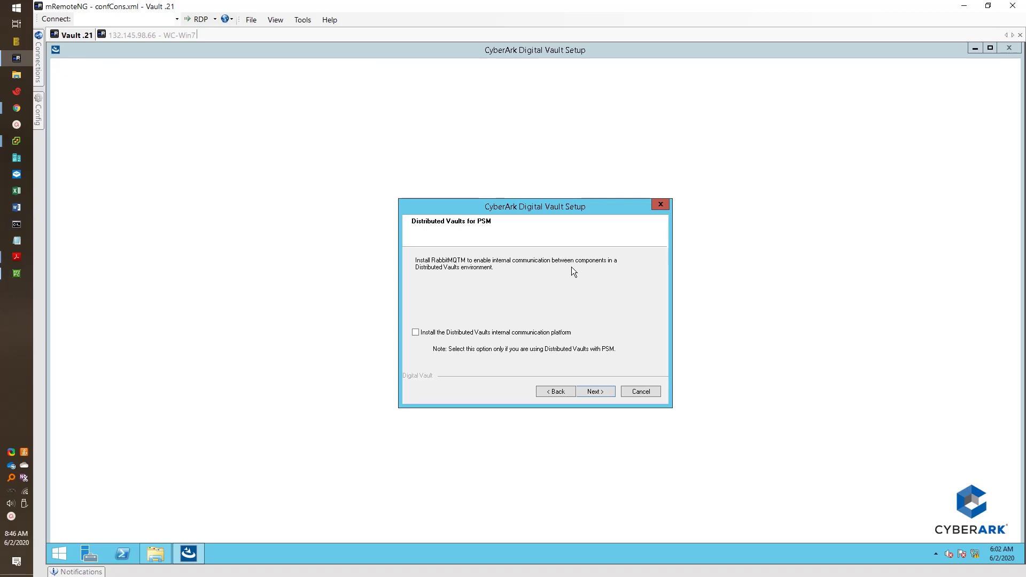
left_click(586, 392)
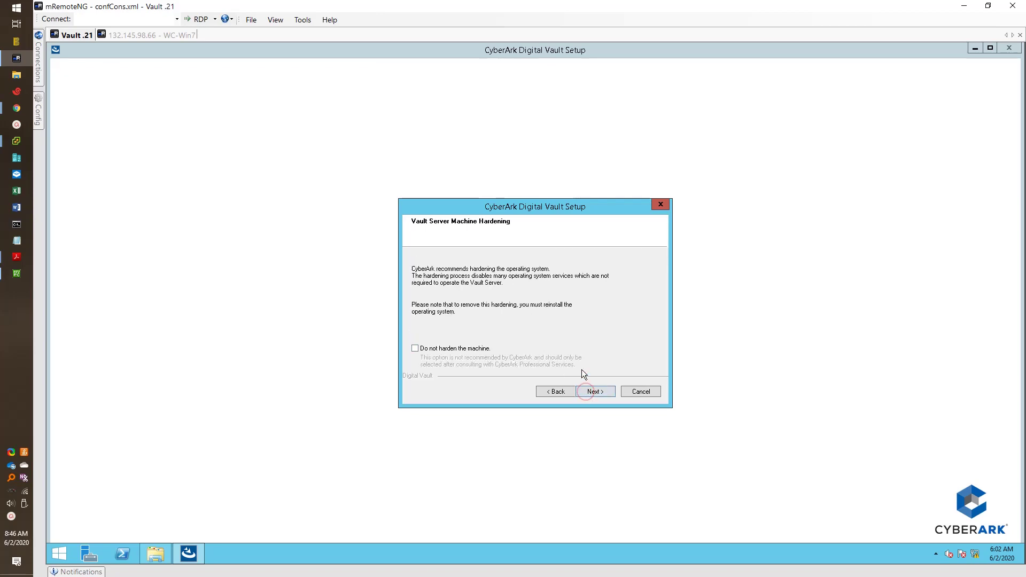
- Choose not to harden the machine and start the installation with CyberArk Digital Vault as the program folder
left_click(463, 349)
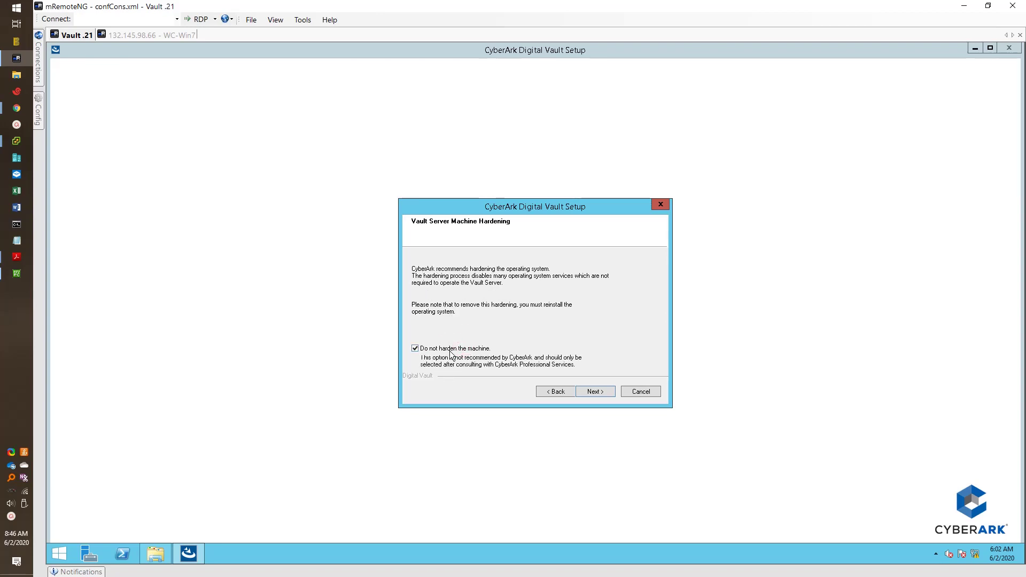
left_click(592, 392)
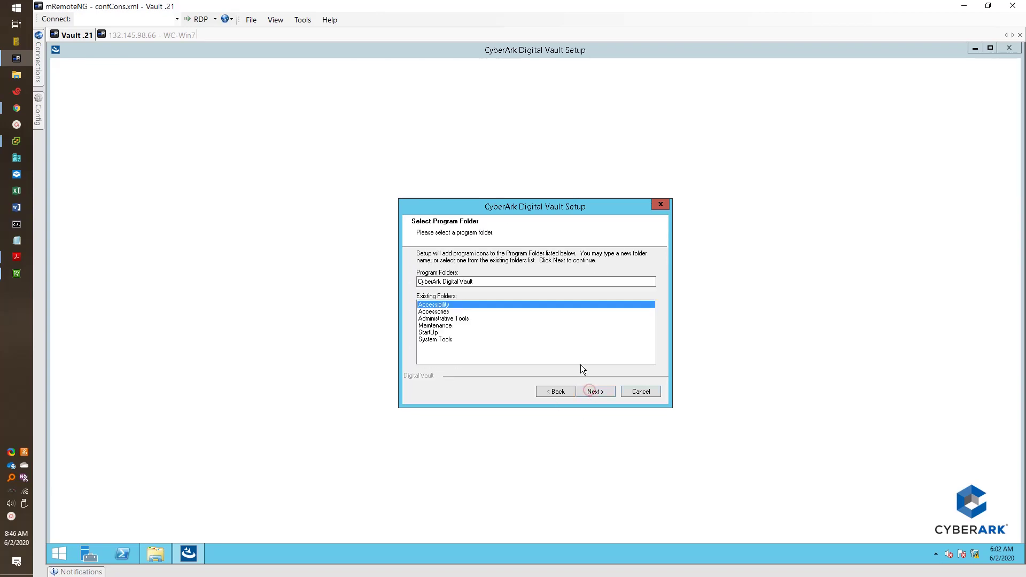
left_click(595, 392)
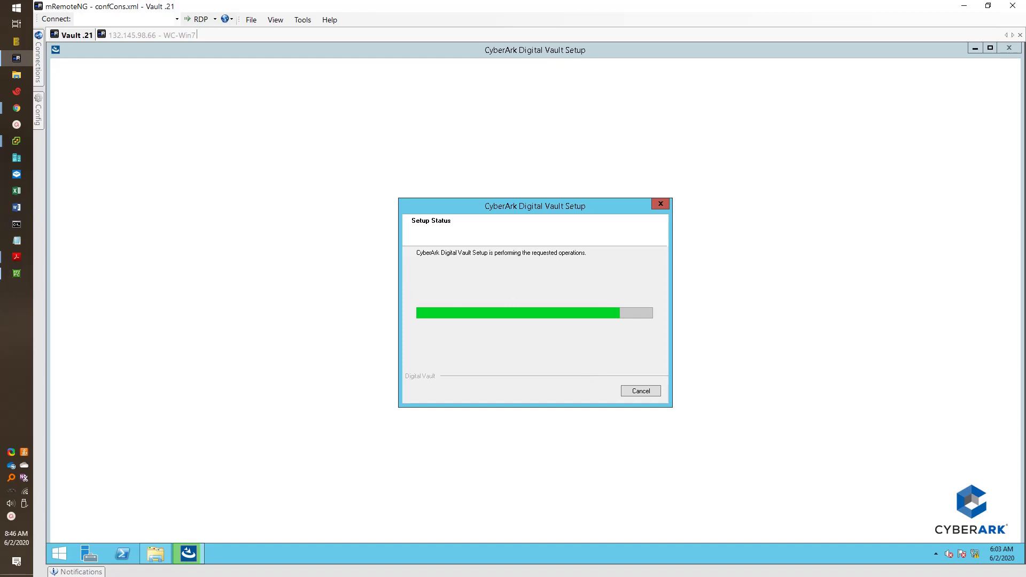
left_click(17, 257)
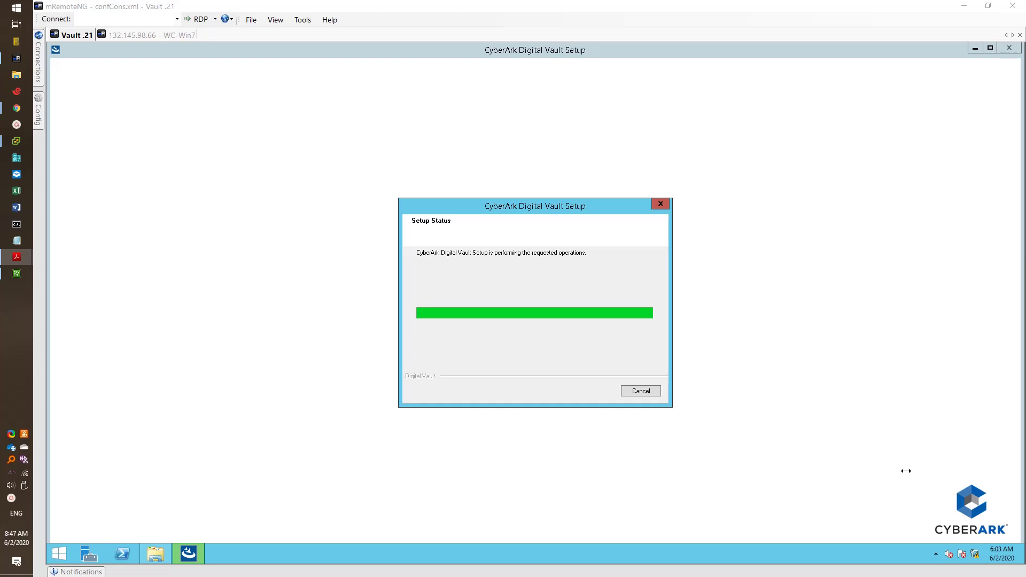
left_click(187, 553)
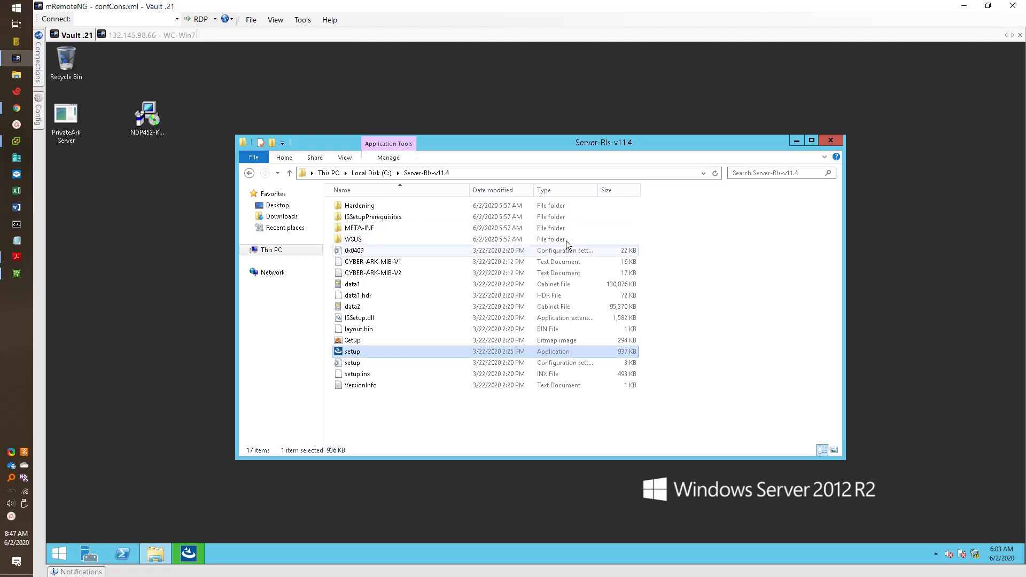
left_click(184, 556)
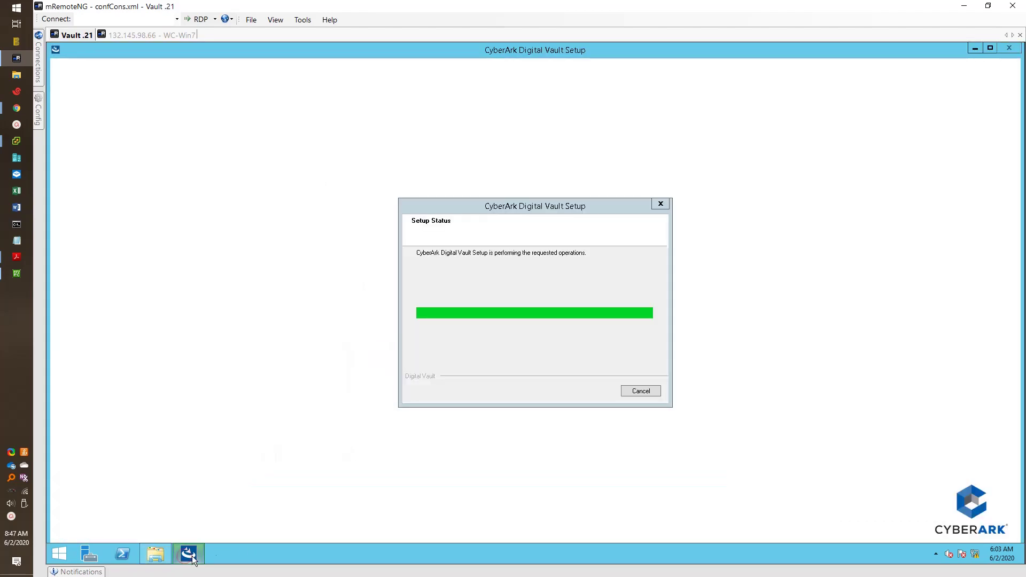
left_click(17, 256)
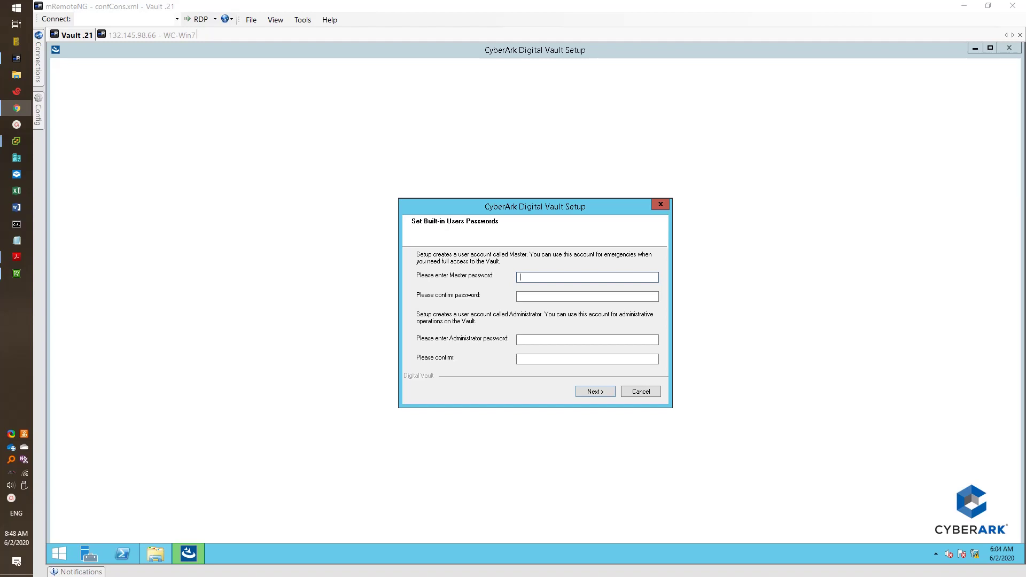
- Enter and confirm the passwords for the built-in Master and Administrator users and submit them
left_click(527, 275)
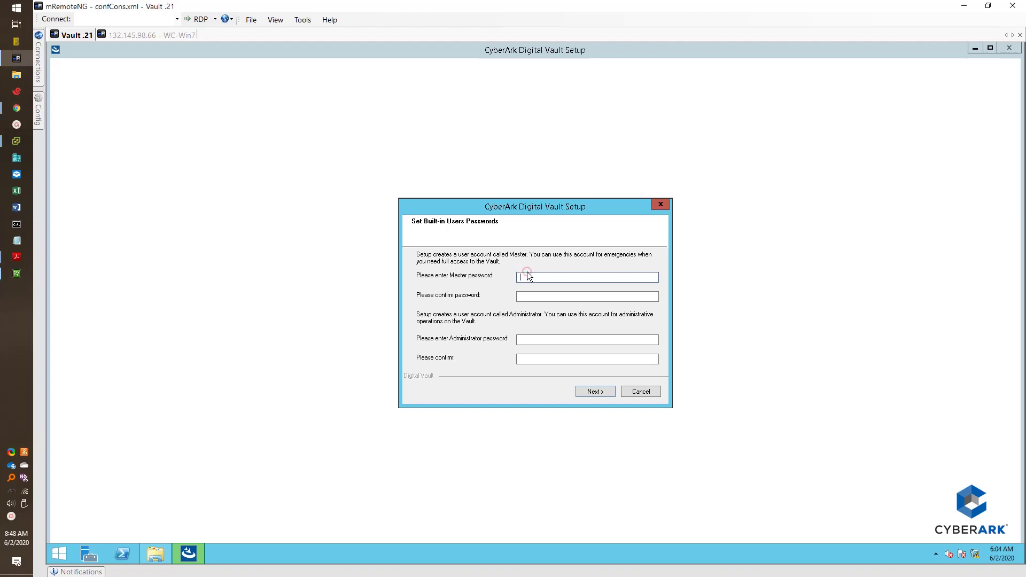
type("**********")
key("Tab")
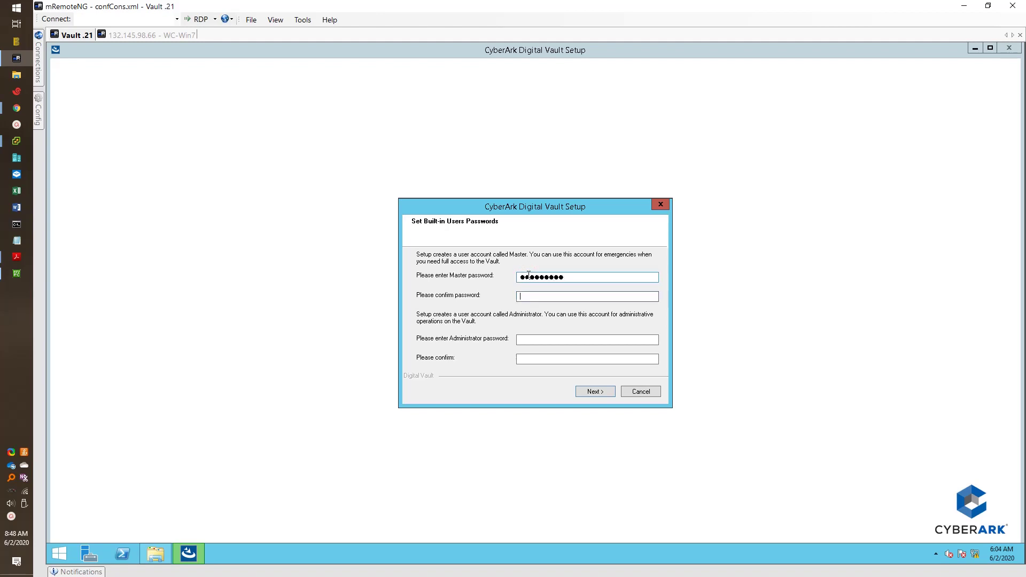
type("**********")
key("Tab")
type("**********")
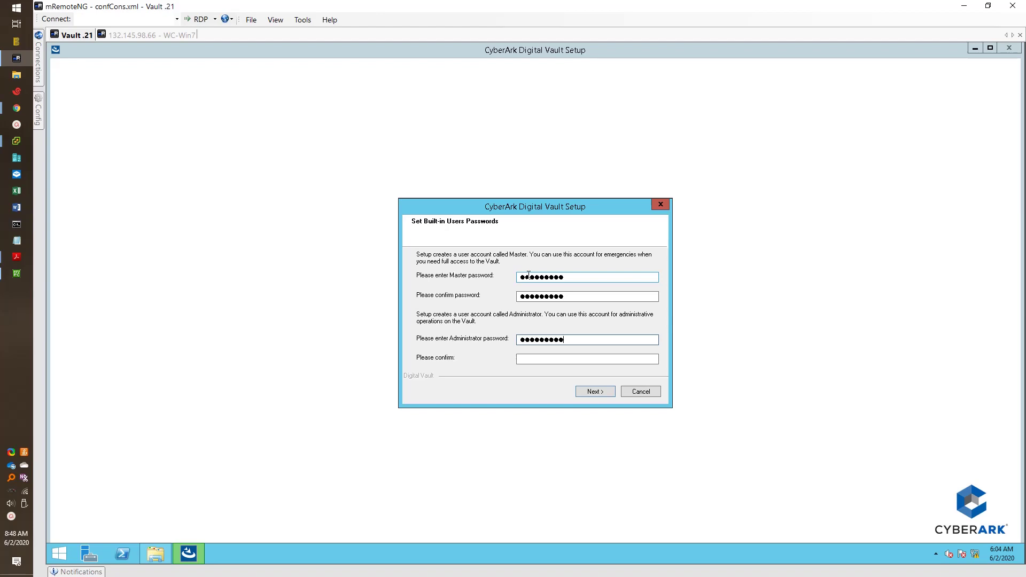
key("Tab")
type("**********")
key("Return")
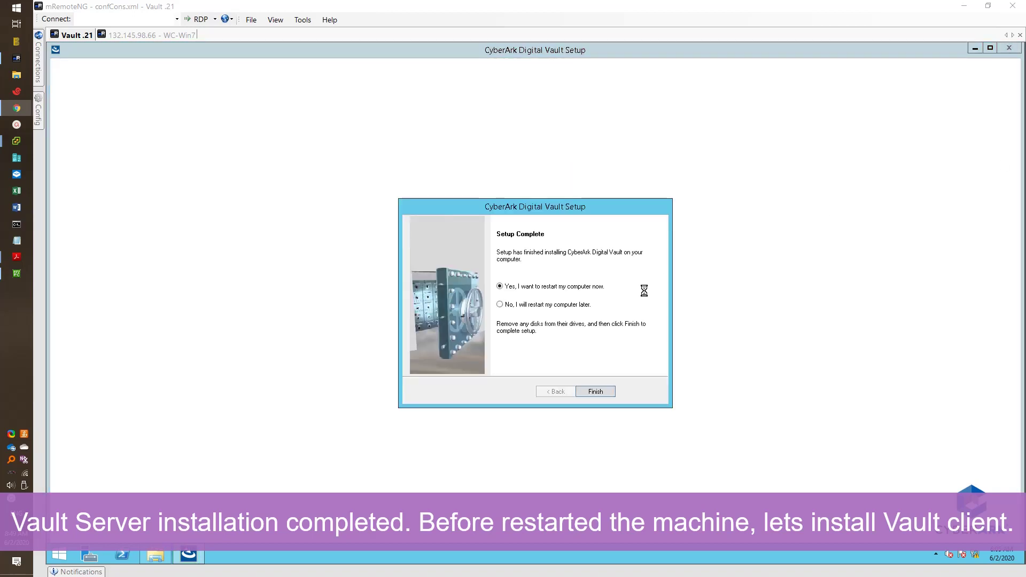
- Finish the Vault setup, choosing to restart the computer later
left_click(575, 304)
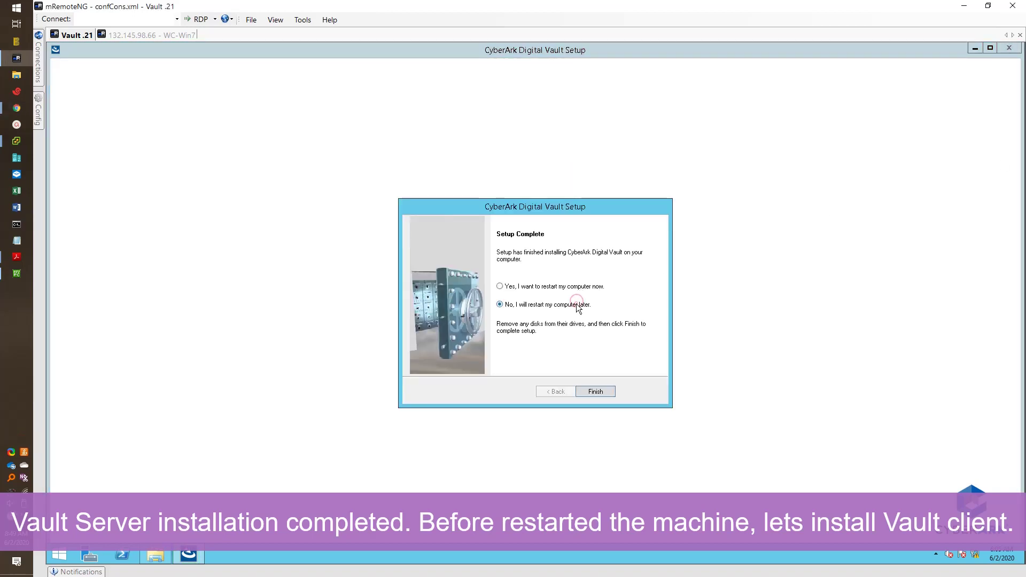
left_click(609, 391)
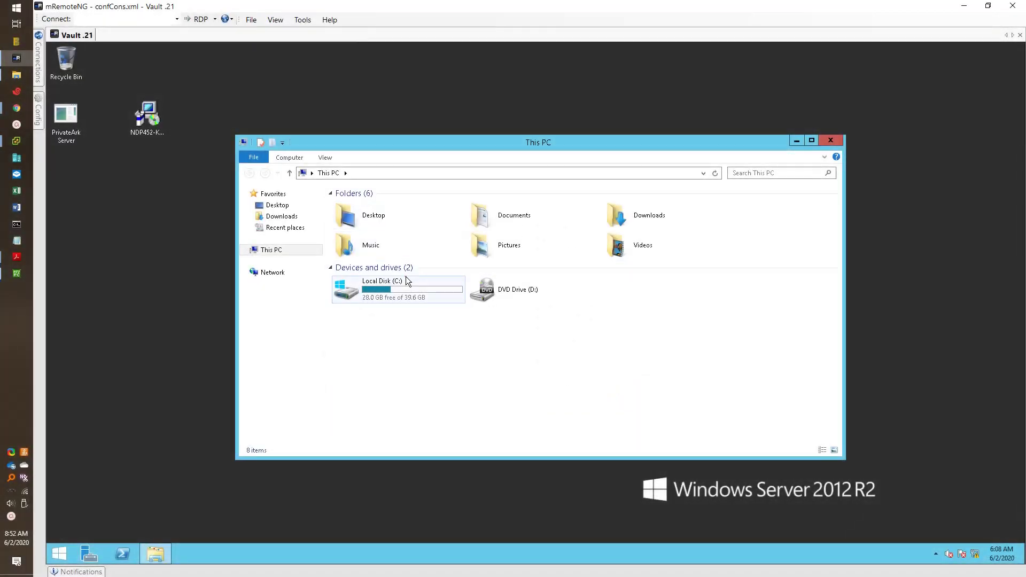
- Launch the Vault client setup from the Client folder inside C:\Client-Rls-v11.4
double_click(406, 279)
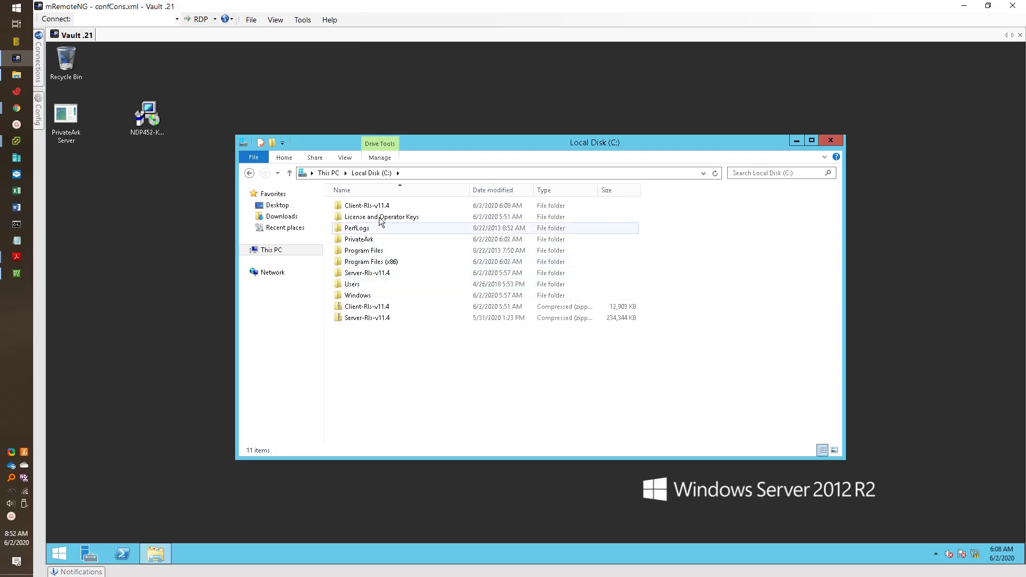
double_click(368, 205)
double_click(367, 206)
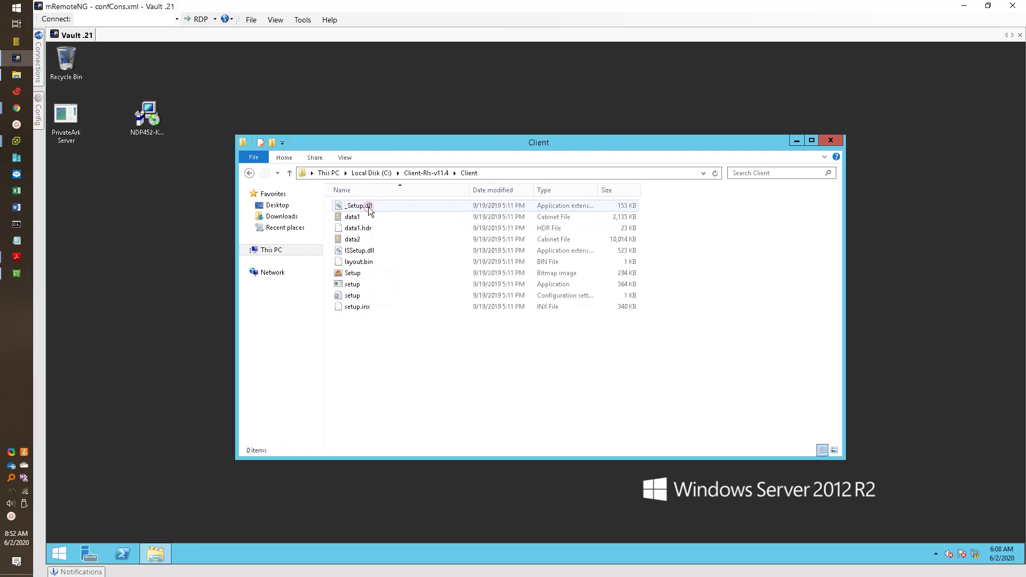
double_click(374, 284)
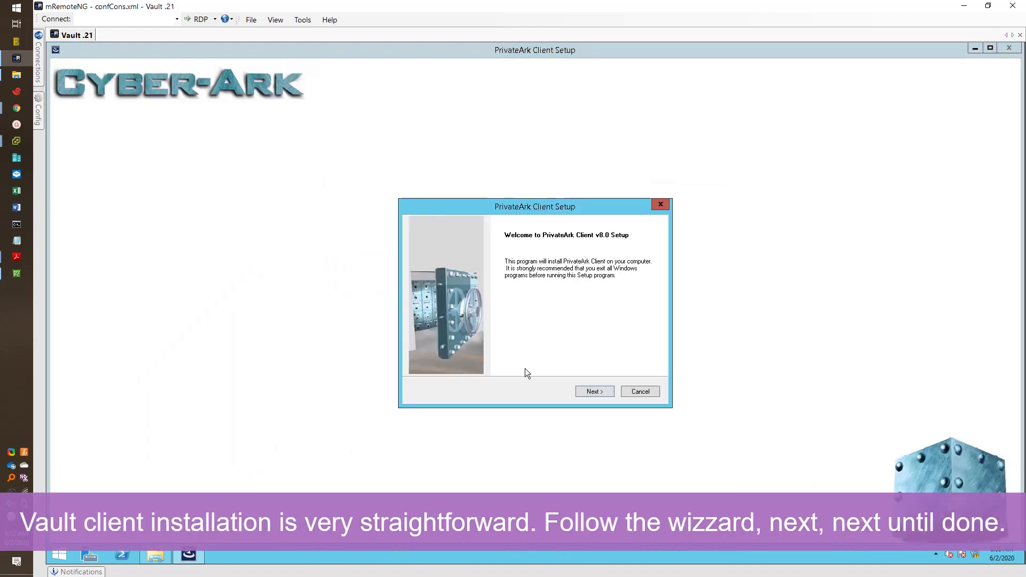
- Install PrivateArk Client with company 51sec, keeping the default destination C:\Program Files (x86)\PrivateArk and the PrivateArk program folder
left_click(586, 392)
left_click(585, 392)
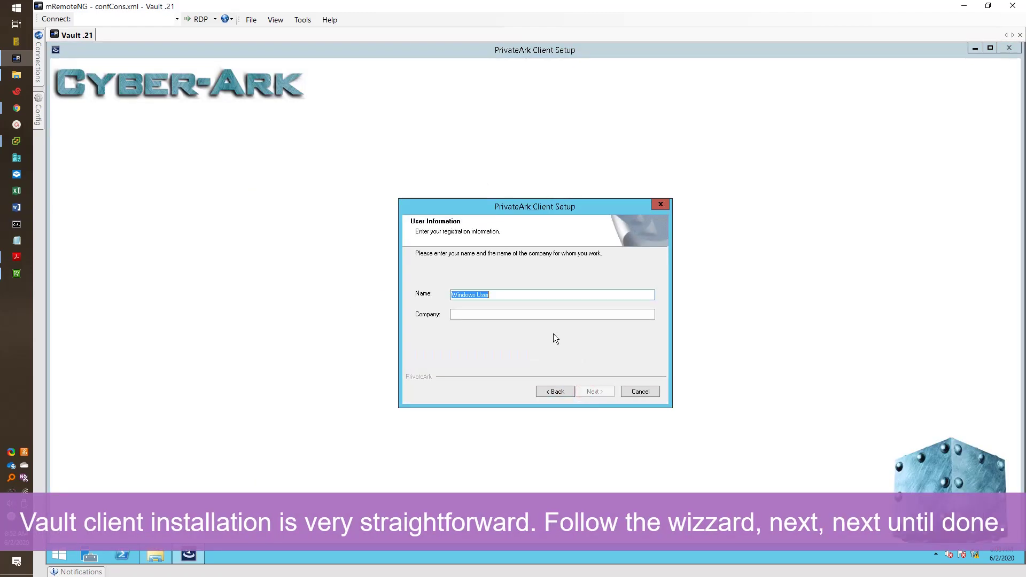
left_click(550, 315)
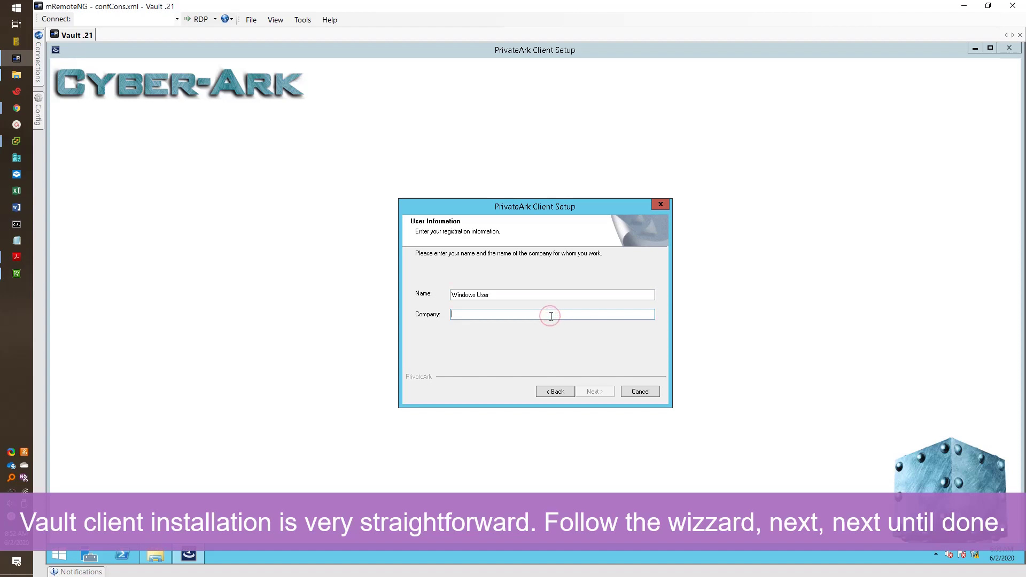
type("51sec")
left_click(587, 386)
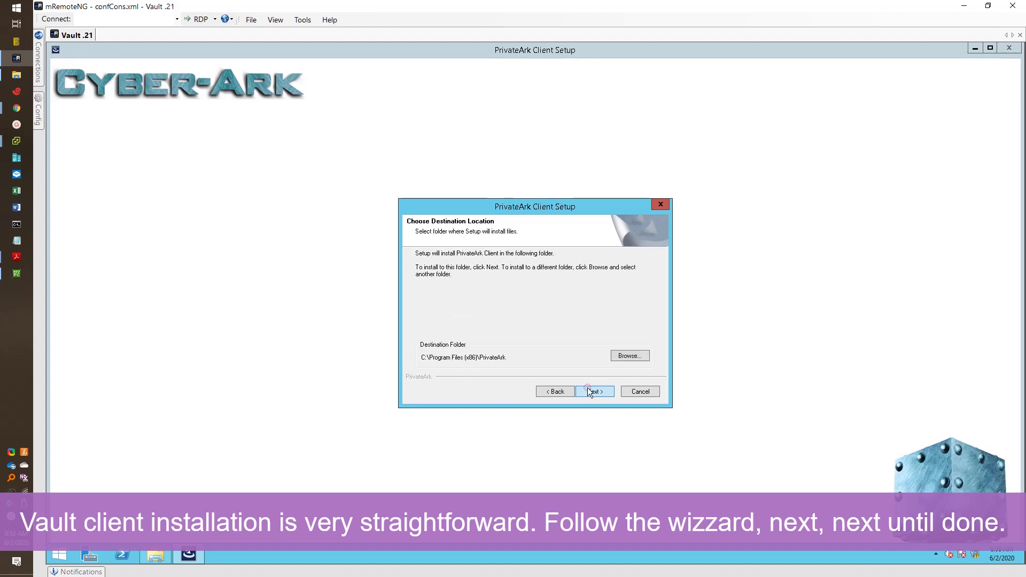
left_click(588, 386)
left_click(588, 387)
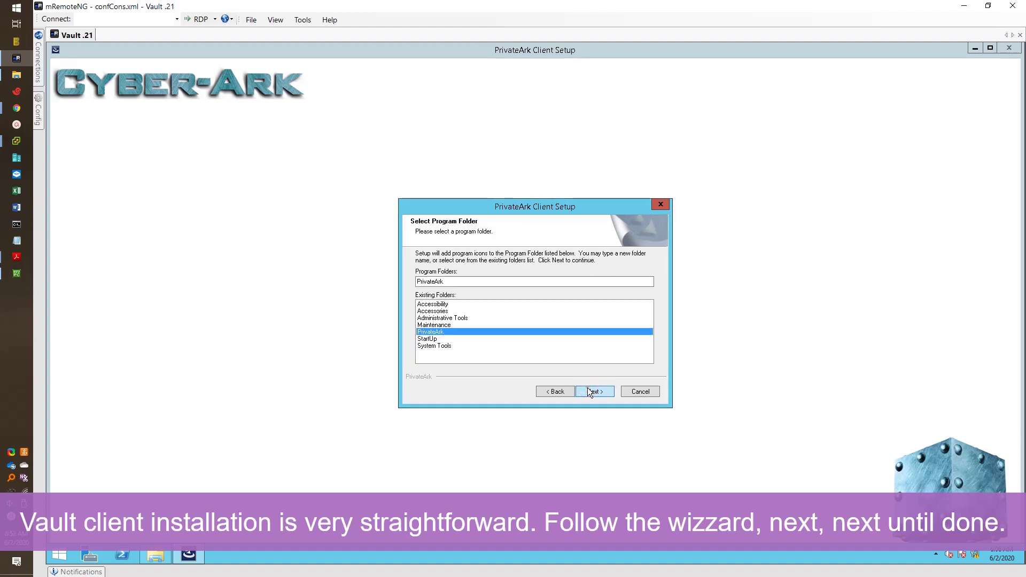
left_click(588, 387)
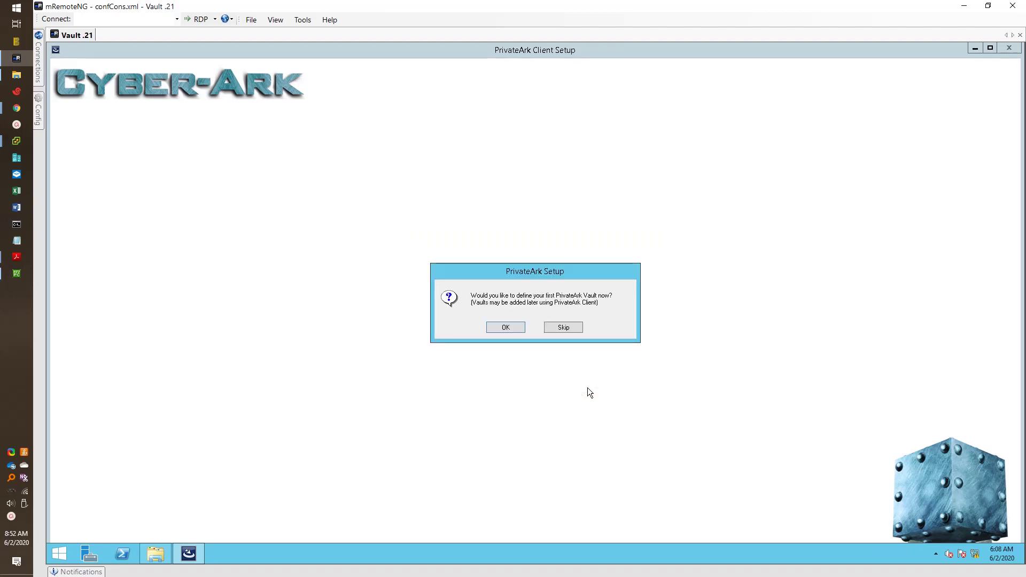
- Define the first Vault with server name and address 192.168.2.21 and default user administrator, and finish the setup with an immediate restart
left_click(506, 326)
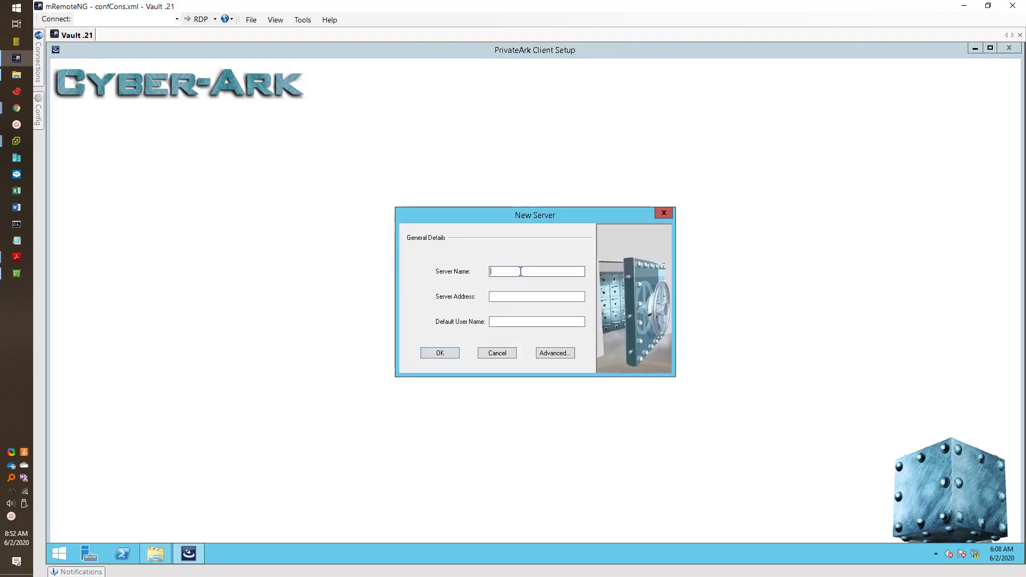
type("192.168.2.21")
key("Tab")
type("192.168.2.21")
key("Tab")
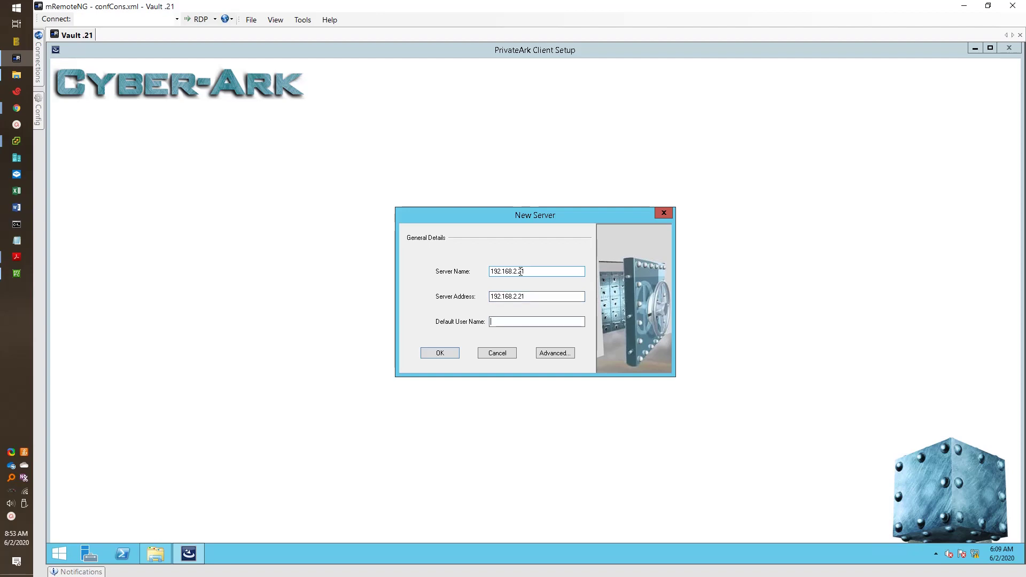
type("administrator")
left_click(439, 352)
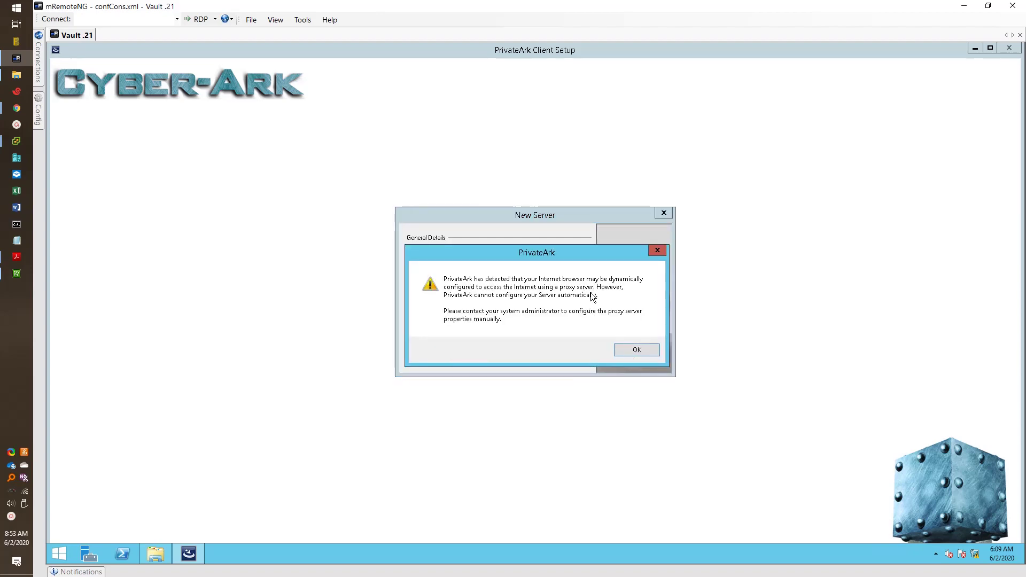
left_click(631, 349)
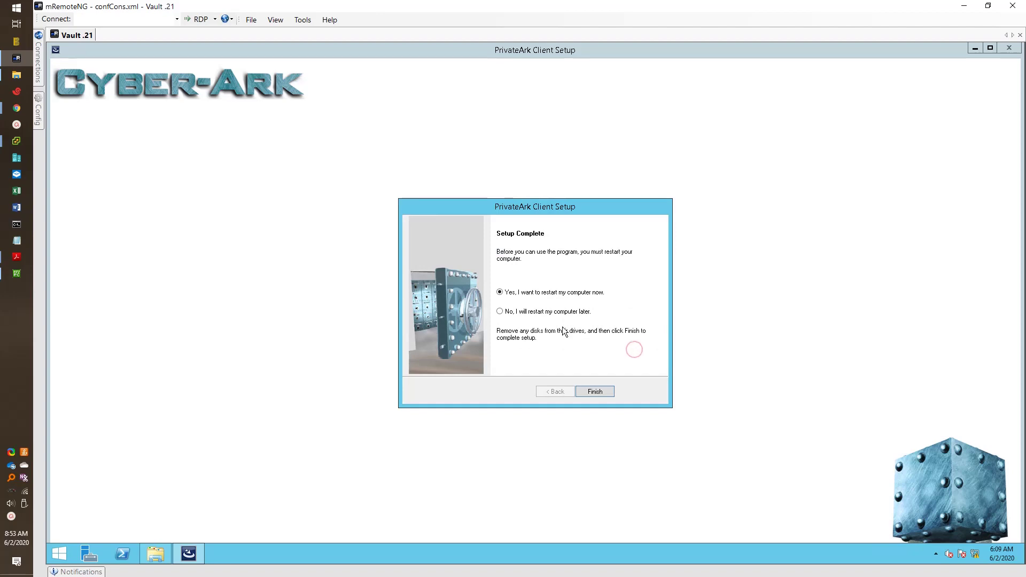
left_click(596, 396)
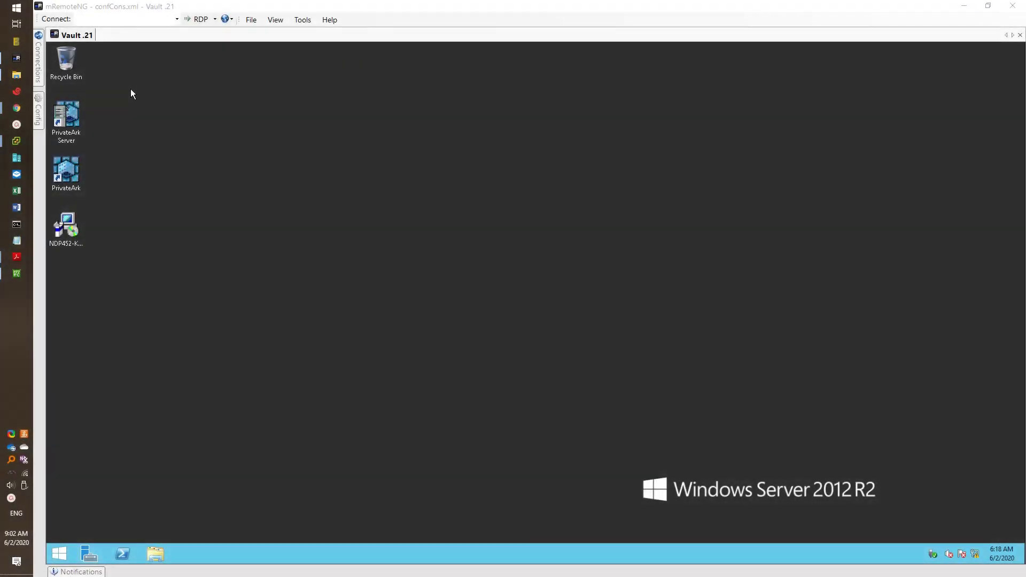
- Open the PrivateArk client and log on to server 192.168.2.21 as administrator with the account password
double_click(75, 169)
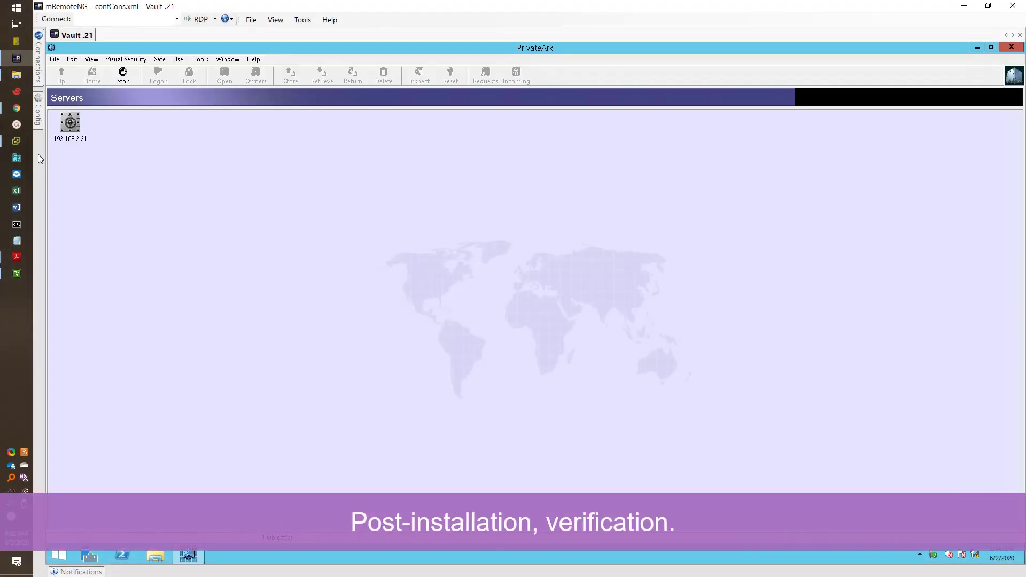
double_click(74, 122)
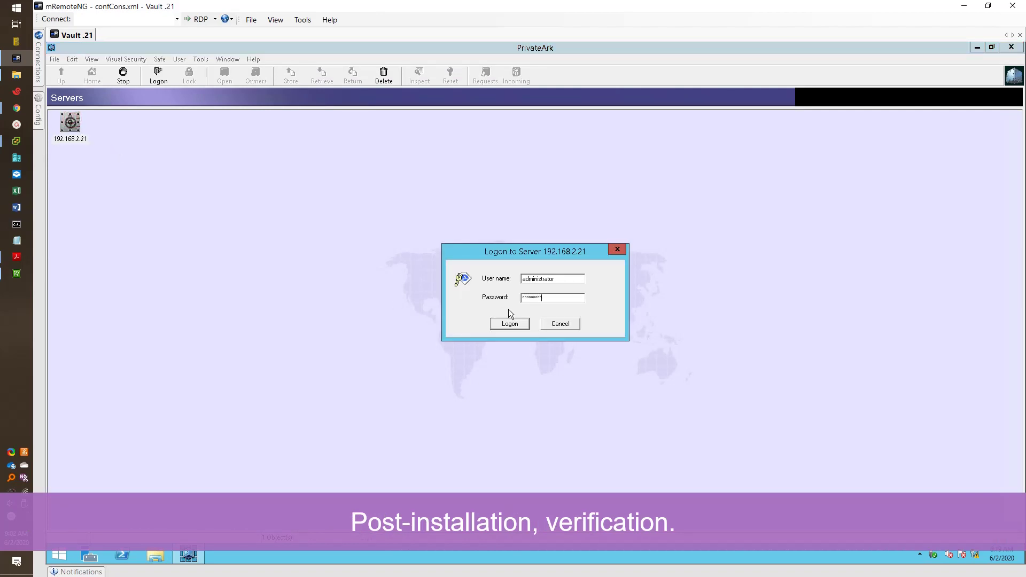
key("Return")
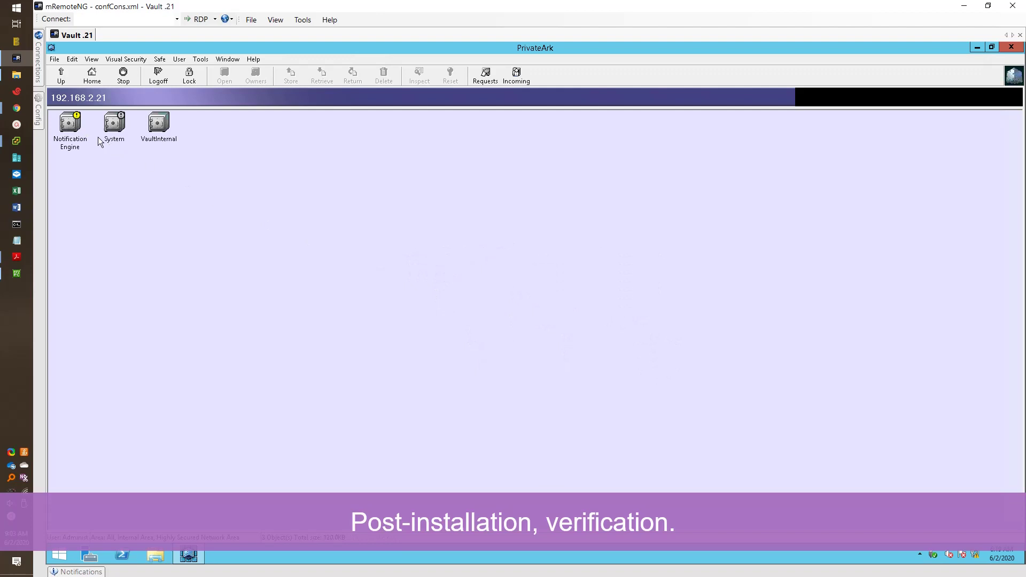
- Examine the contents of the VaultInternal, System and Notification Engine safes
left_click(119, 127)
left_click(152, 124)
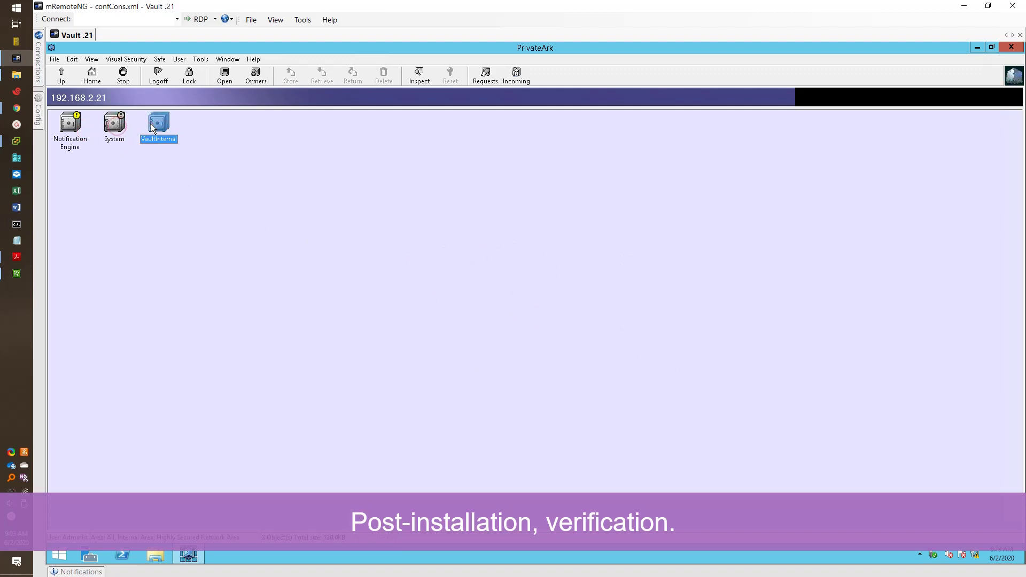
double_click(168, 120)
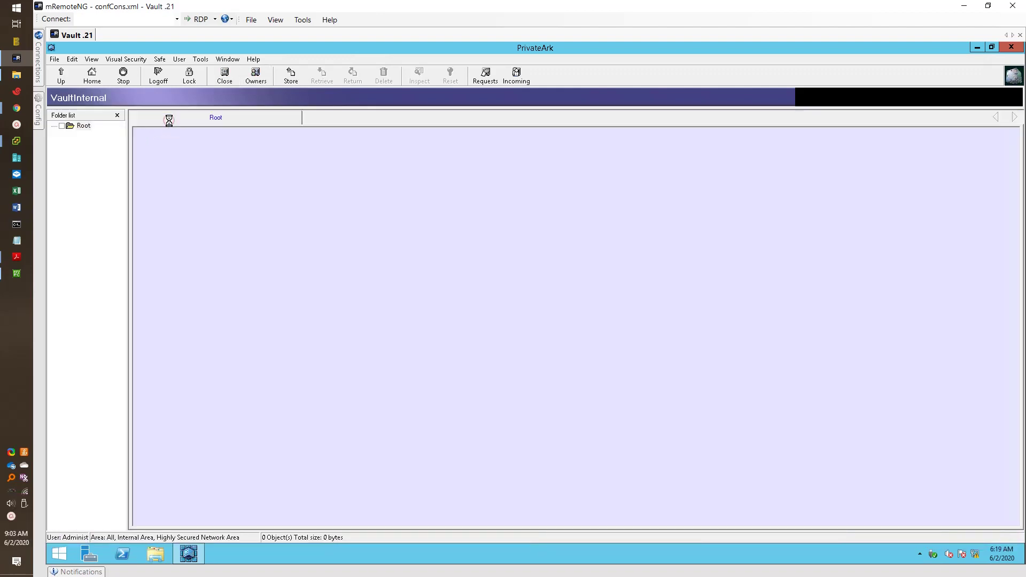
left_click(88, 127)
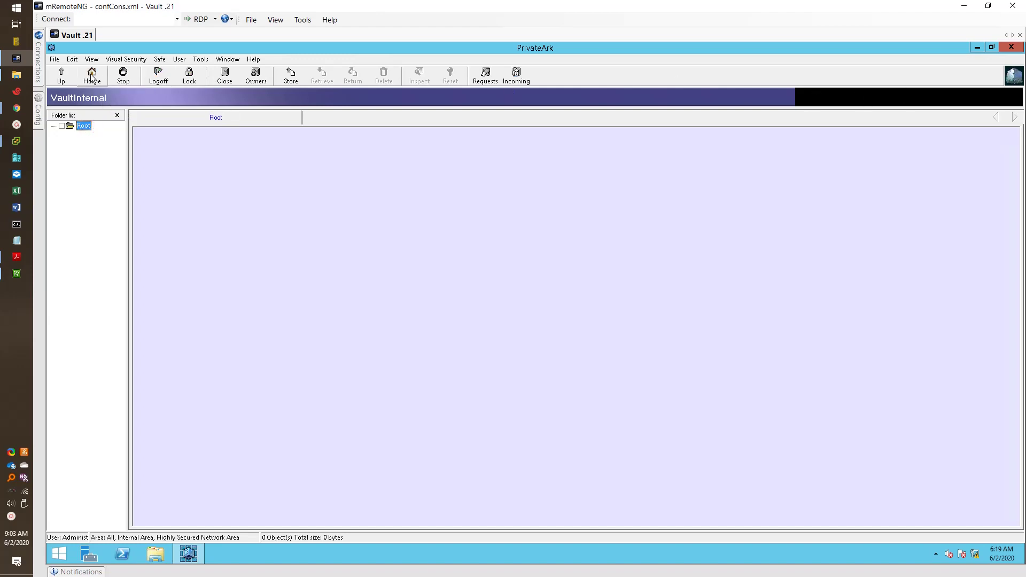
left_click(62, 76)
double_click(112, 122)
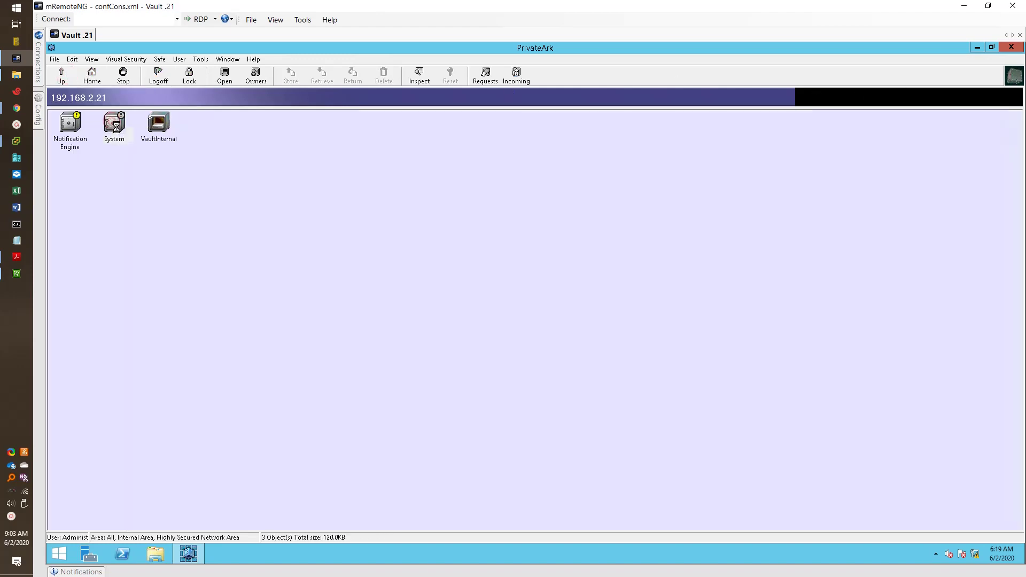
left_click(160, 155)
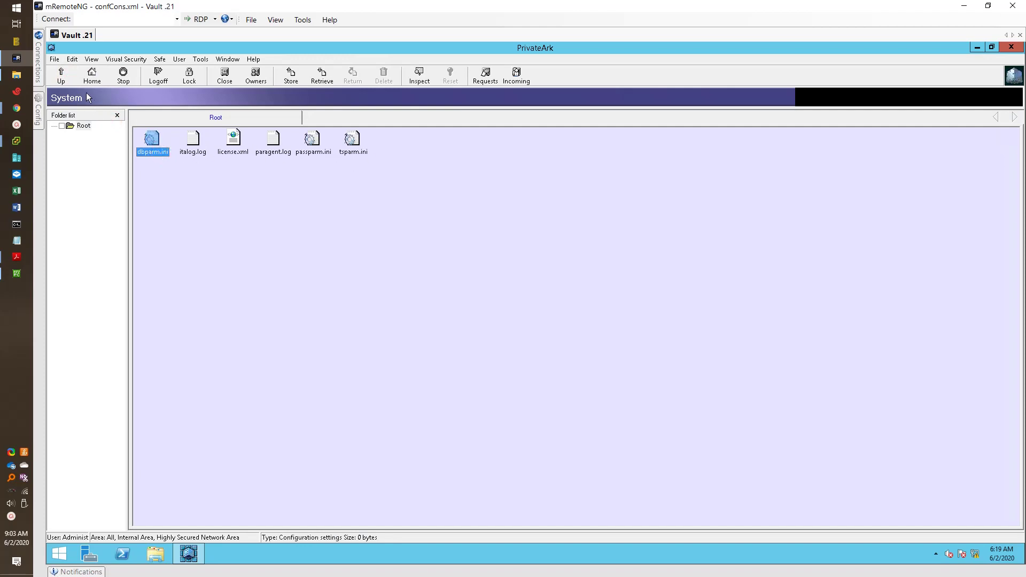
left_click(61, 76)
double_click(70, 126)
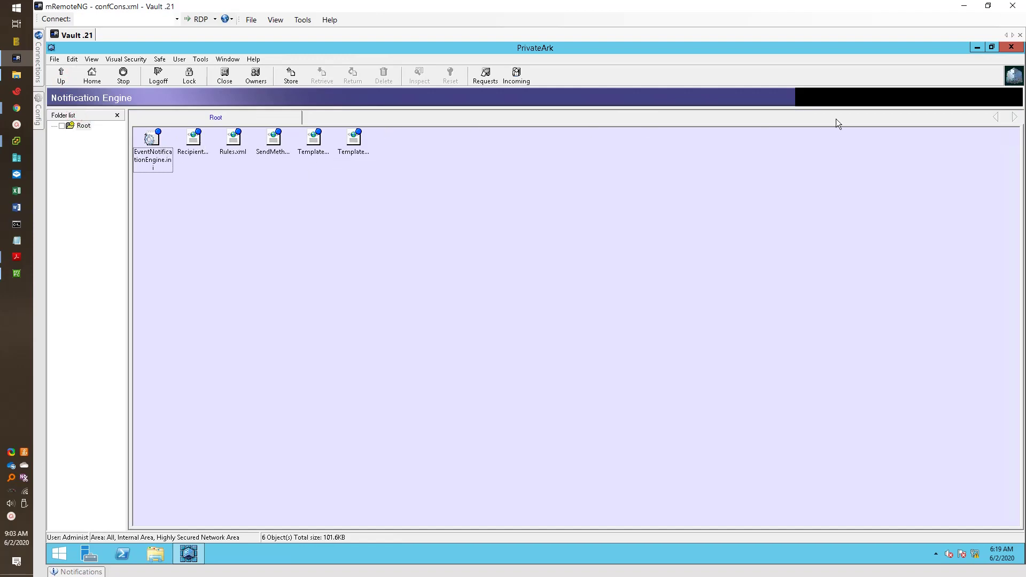
- Show the files of the Notification Engine safe as a list
right_click(586, 151)
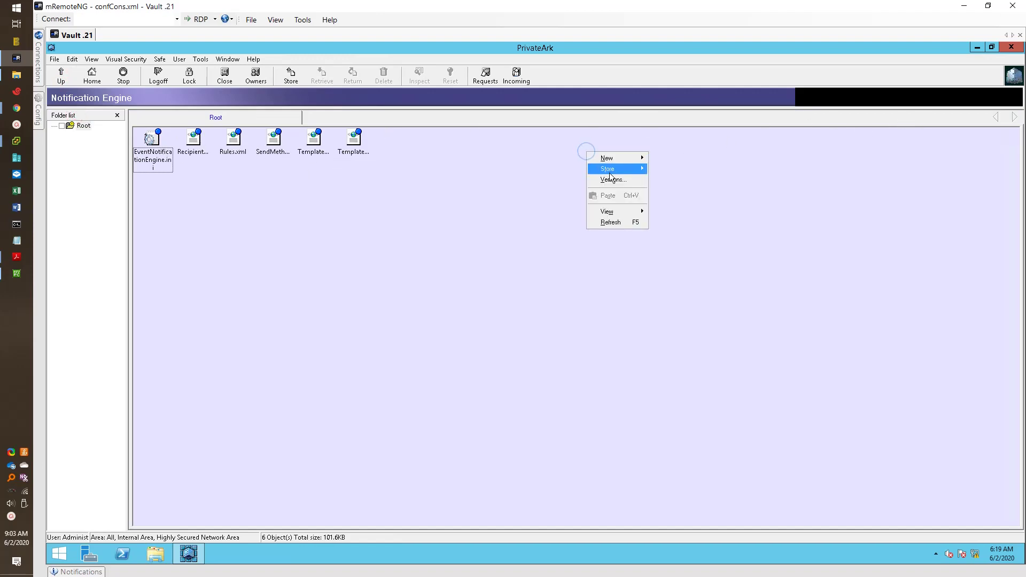
left_click(629, 211)
left_click(672, 261)
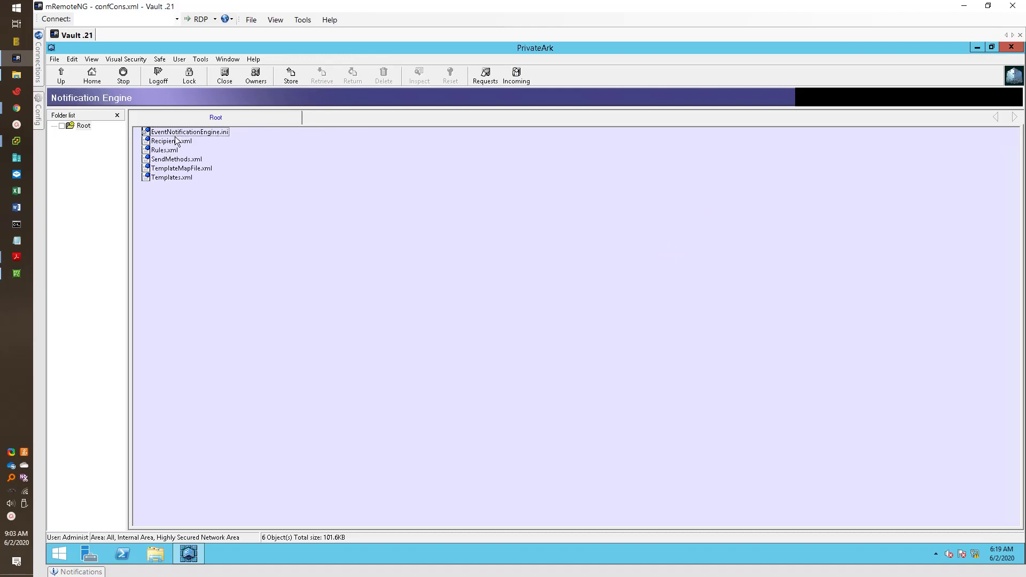
- Open Users and Groups for the Vault server and expand the System location to review its built-in accounts
left_click(200, 60)
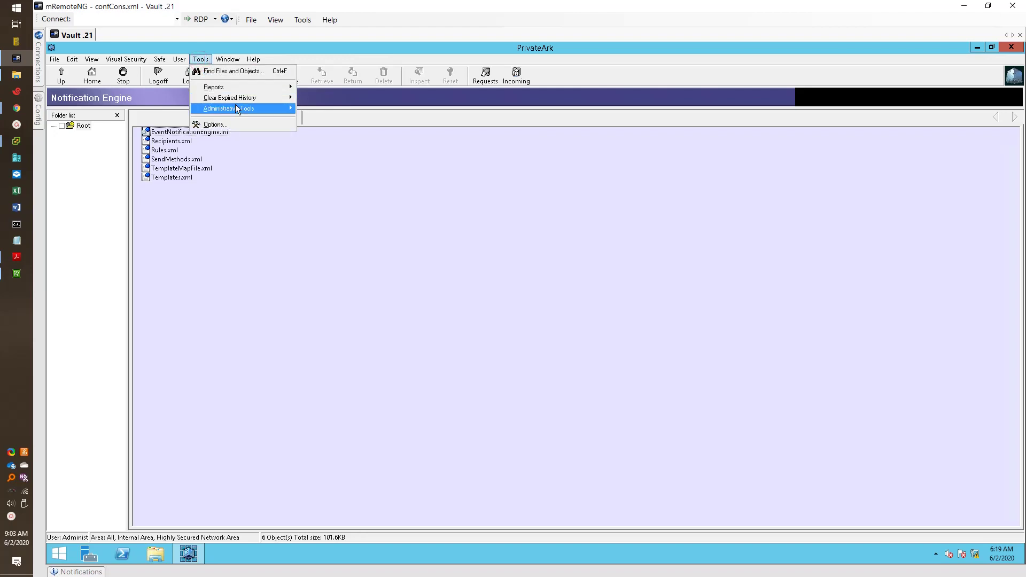
mouse_move(235, 106)
left_click(340, 110)
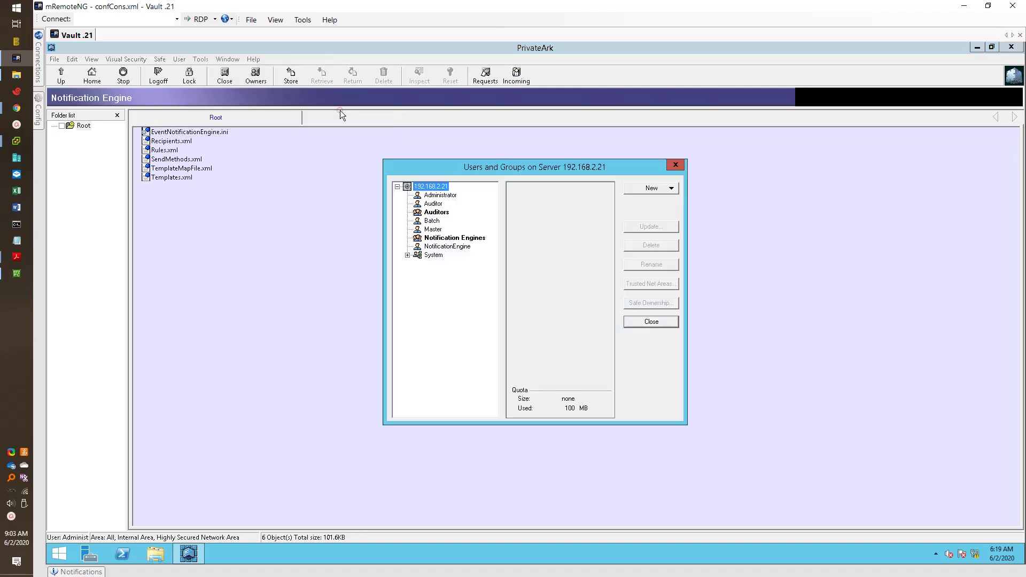
left_click(407, 255)
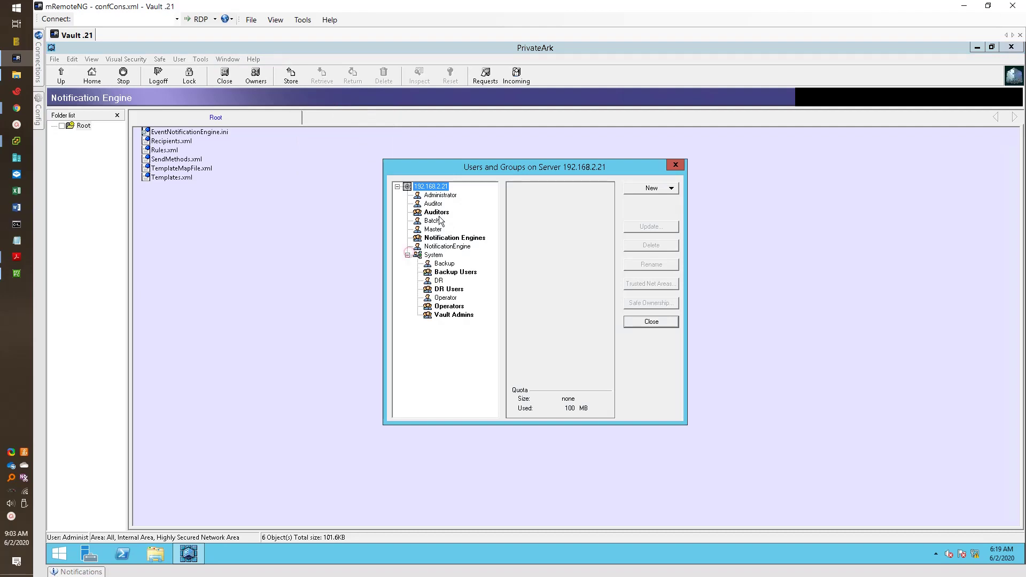
- Open the Windows Services console with services.msc, maximize it and widen the Name column to fit the full service names
right_click(58, 554)
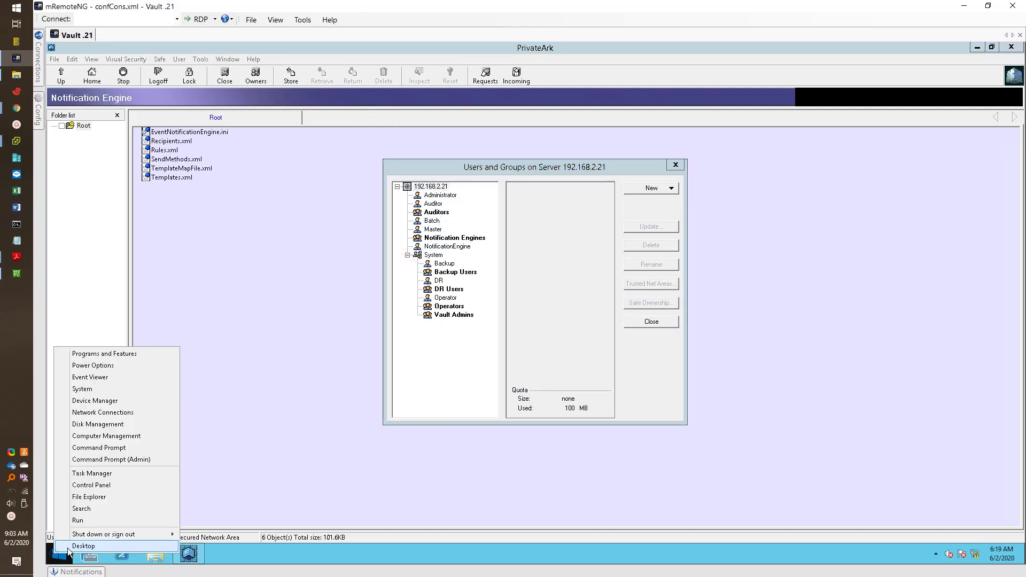
left_click(80, 521)
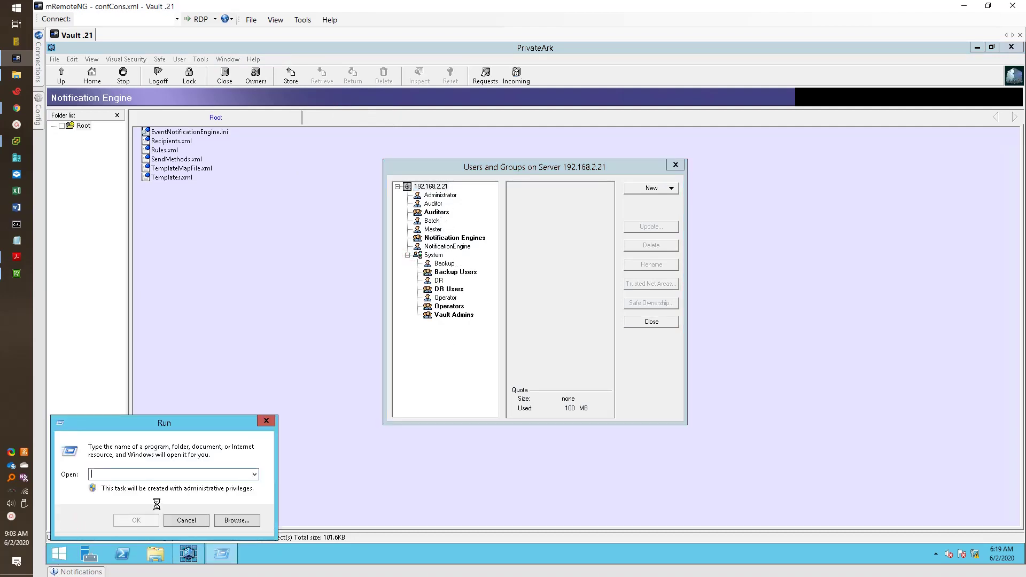
type("services.msc")
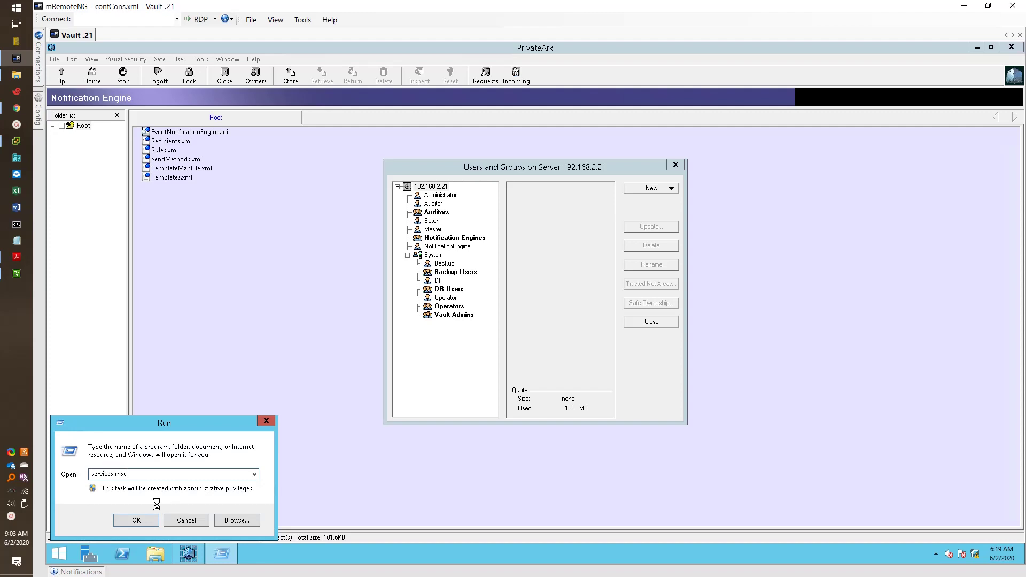
key("Return")
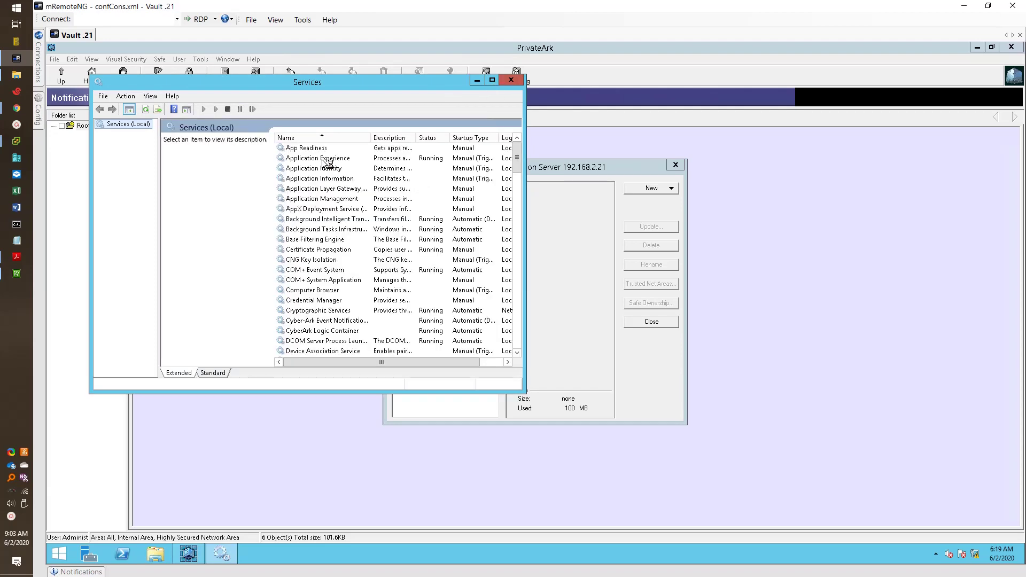
left_click(492, 80)
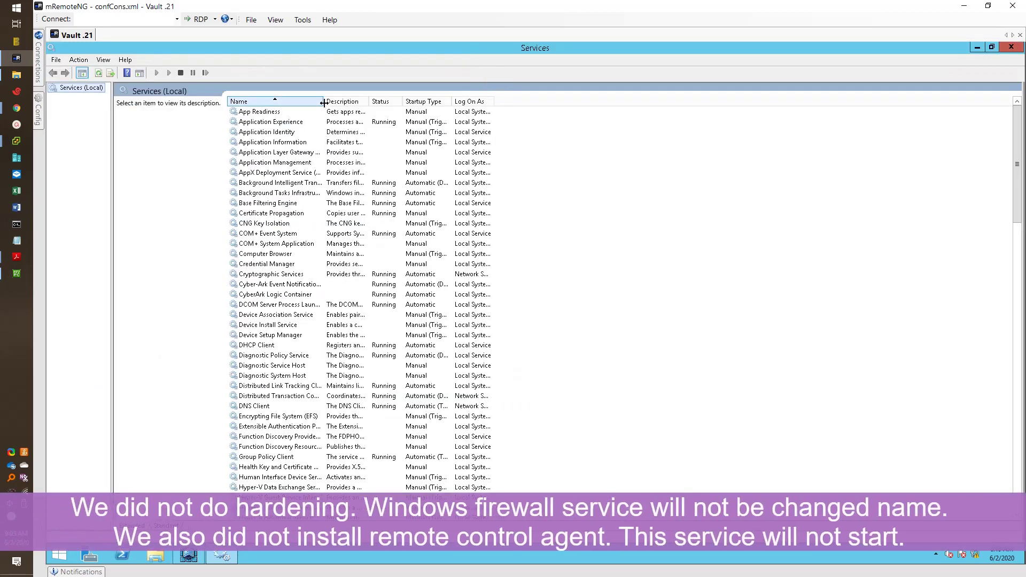
double_click(324, 102)
- Check the status of the Cyber-Ark Event Notification Engine and CyberArk Logic Container services
left_click(284, 266)
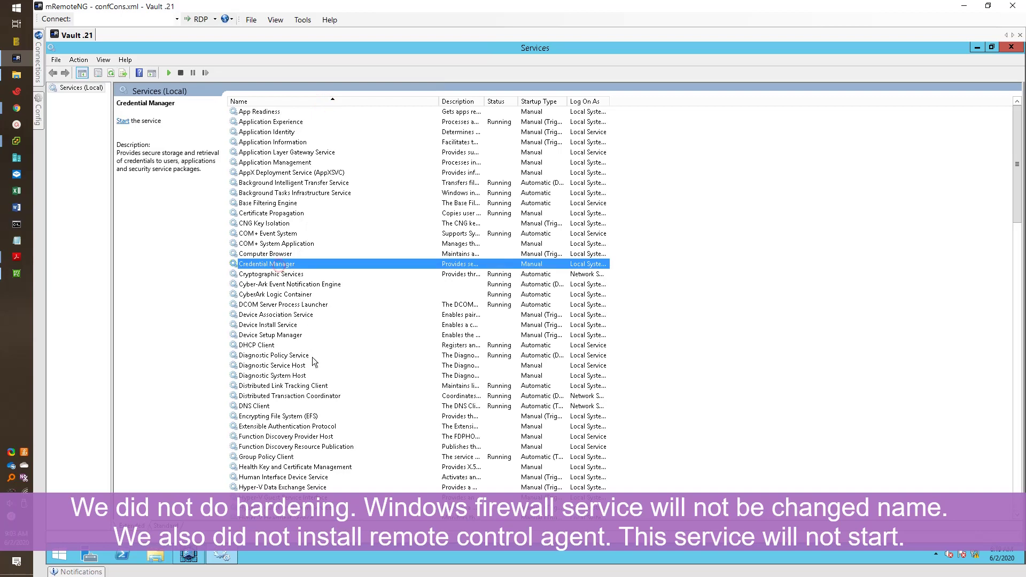
left_click(277, 286)
left_click(314, 294)
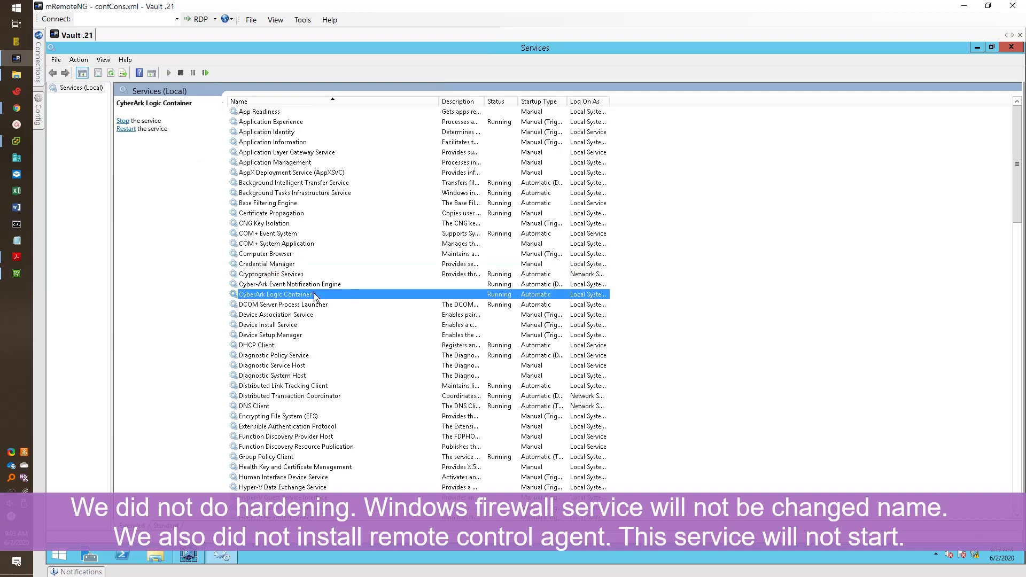
left_click(346, 286)
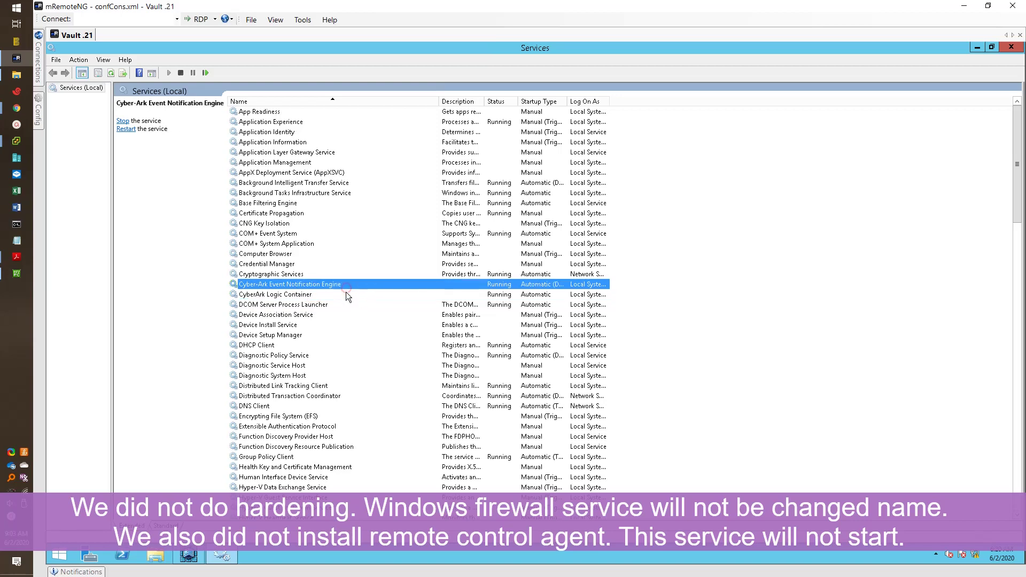
- Check the status and startup type of the CyberArk Logic Container, PrivateArk Database and PrivateArk Remote Control Agent services
left_click(345, 293)
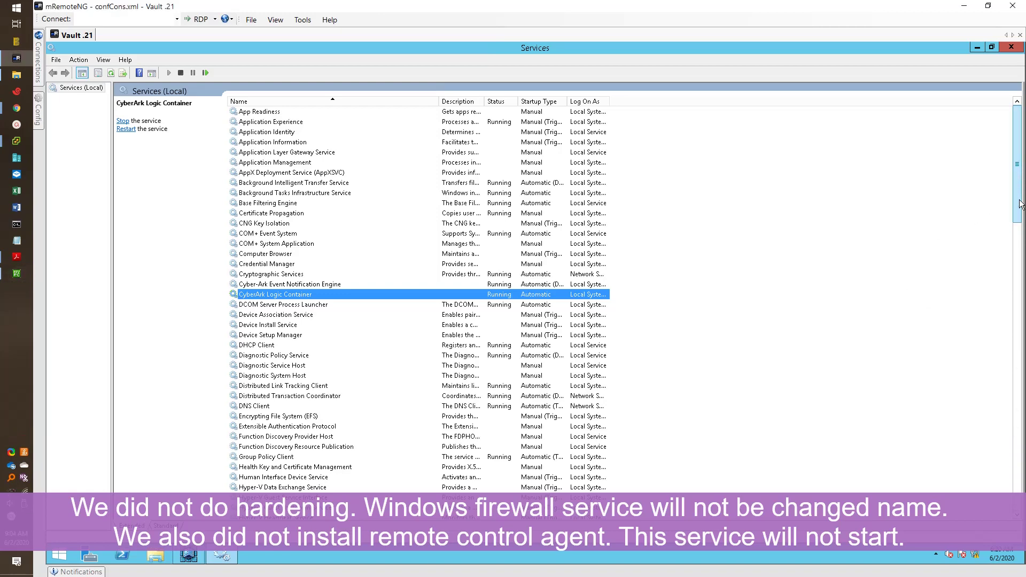
left_click_drag(1015, 244, 1022, 343)
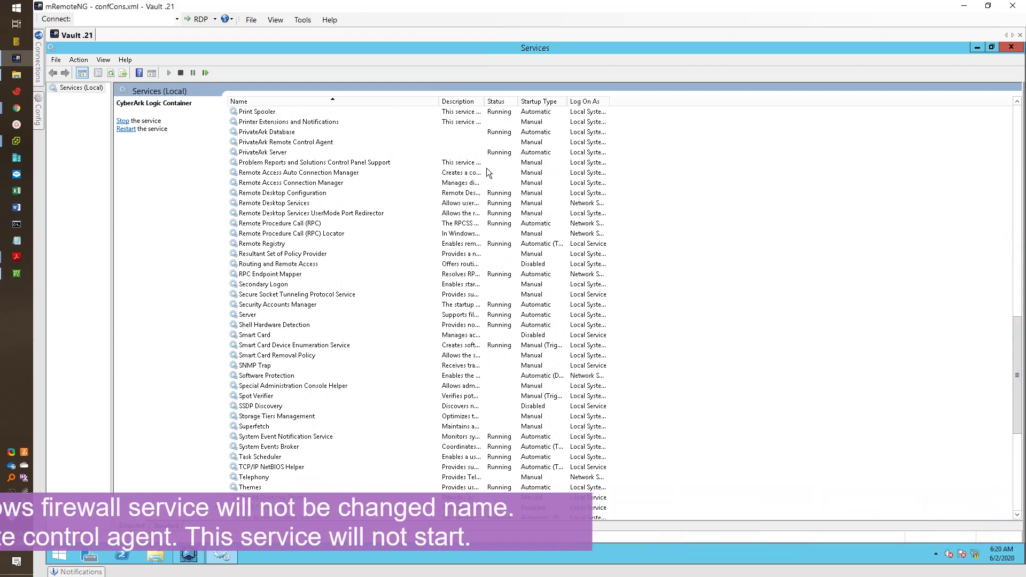
left_click(281, 132)
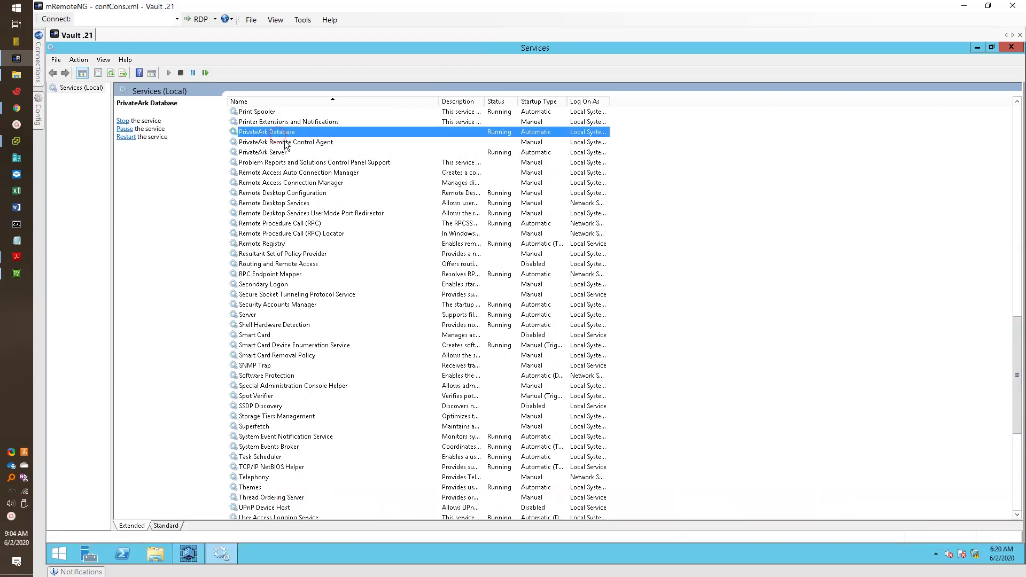
left_click(285, 142)
left_click(528, 132)
left_click(533, 142)
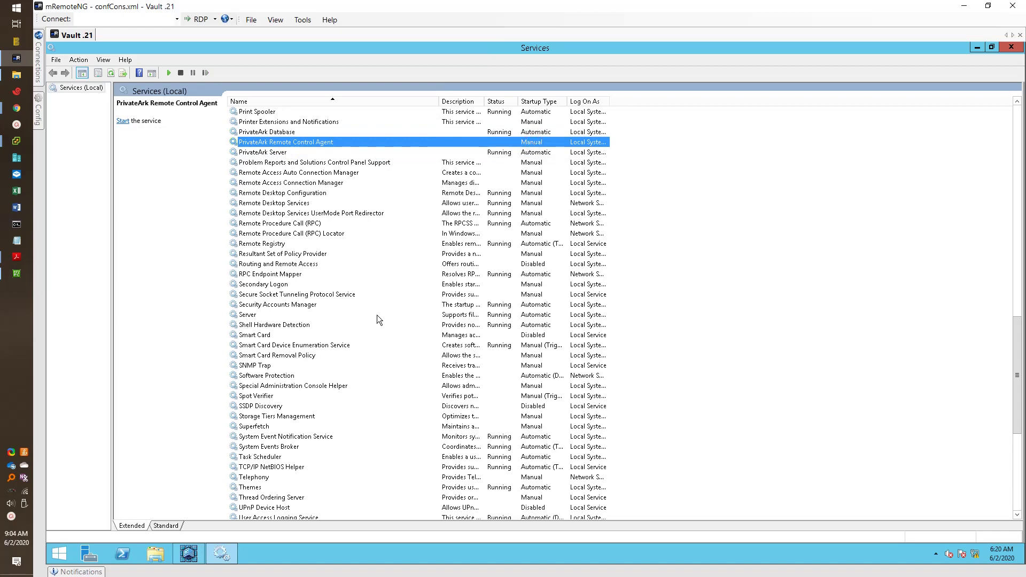
- Find the Windows Firewall service in the services list and check its name, status and startup type
scroll(361, 441, "down", 4)
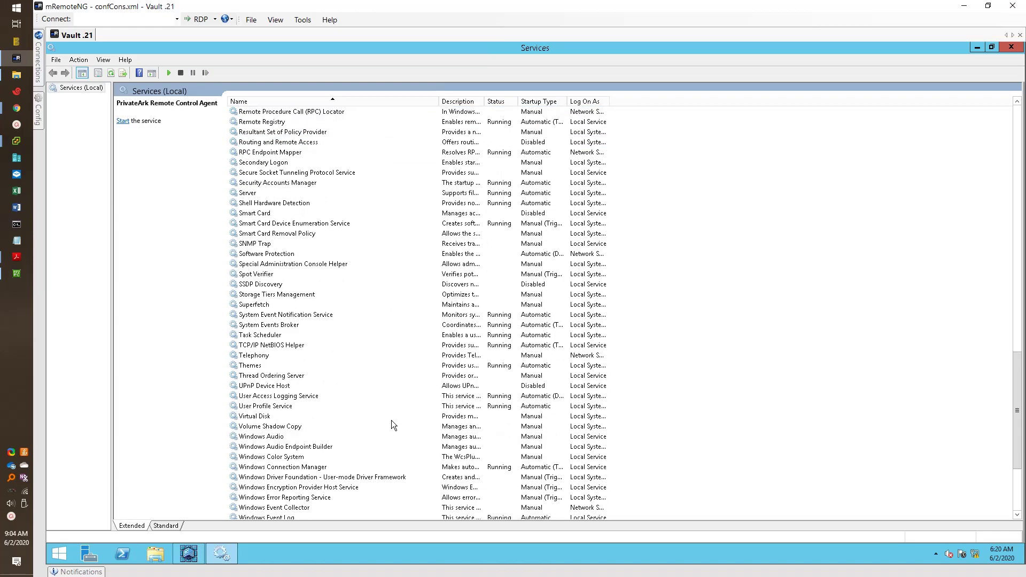
scroll(327, 488, "down", 5)
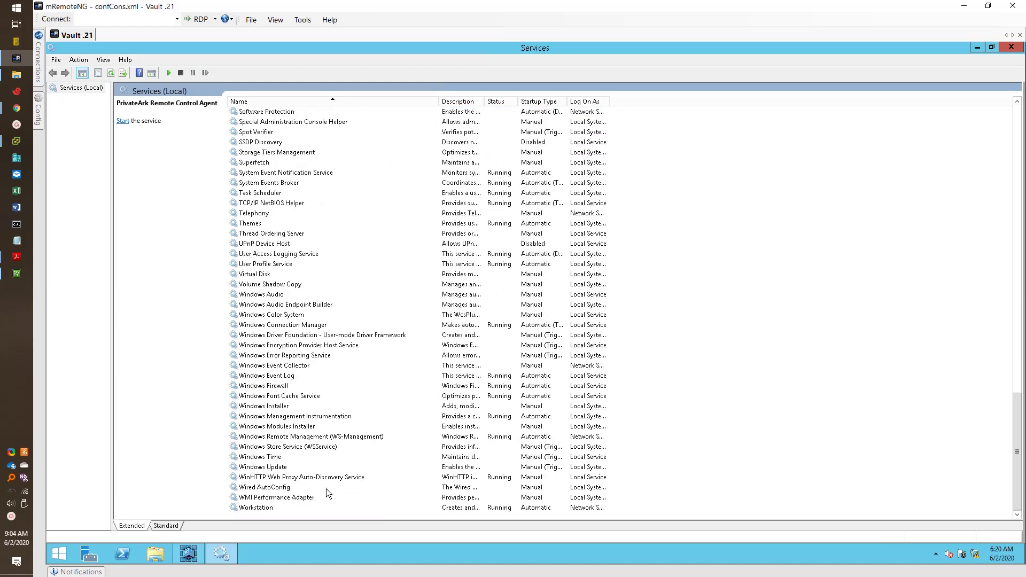
left_click(288, 385)
scroll(561, 384, "up", 15)
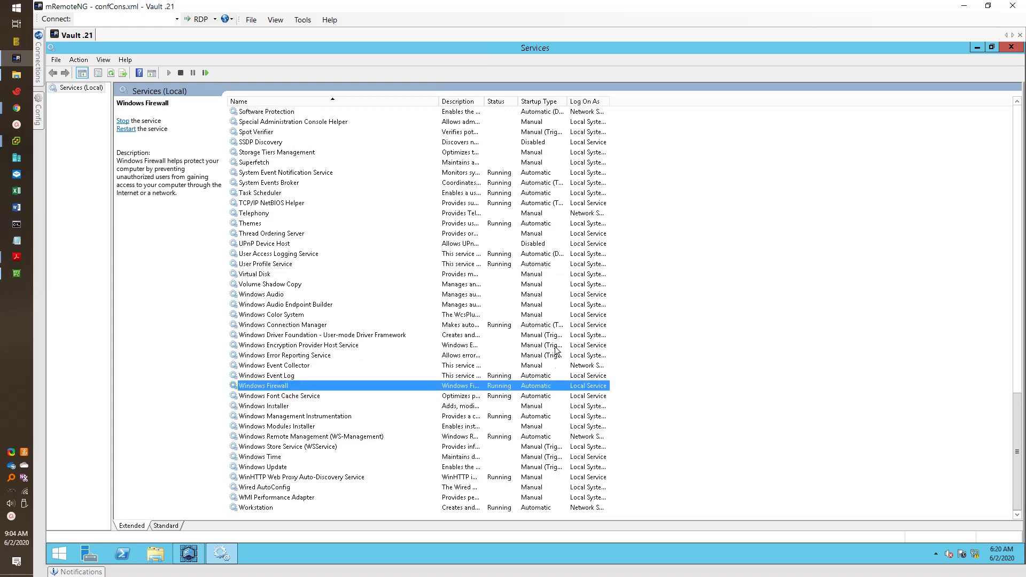
scroll(557, 294, "up", 7)
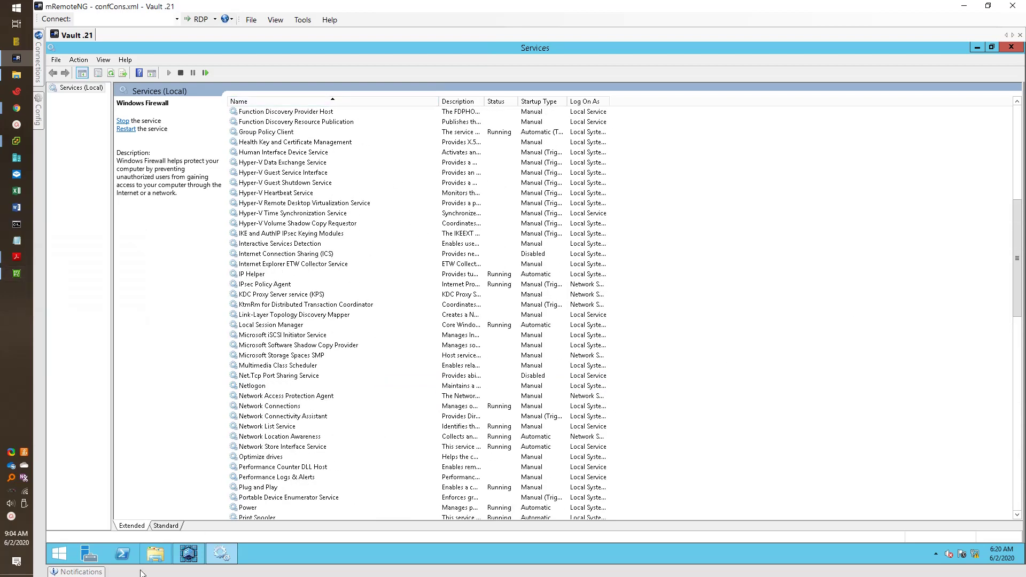
left_click(7, 528)
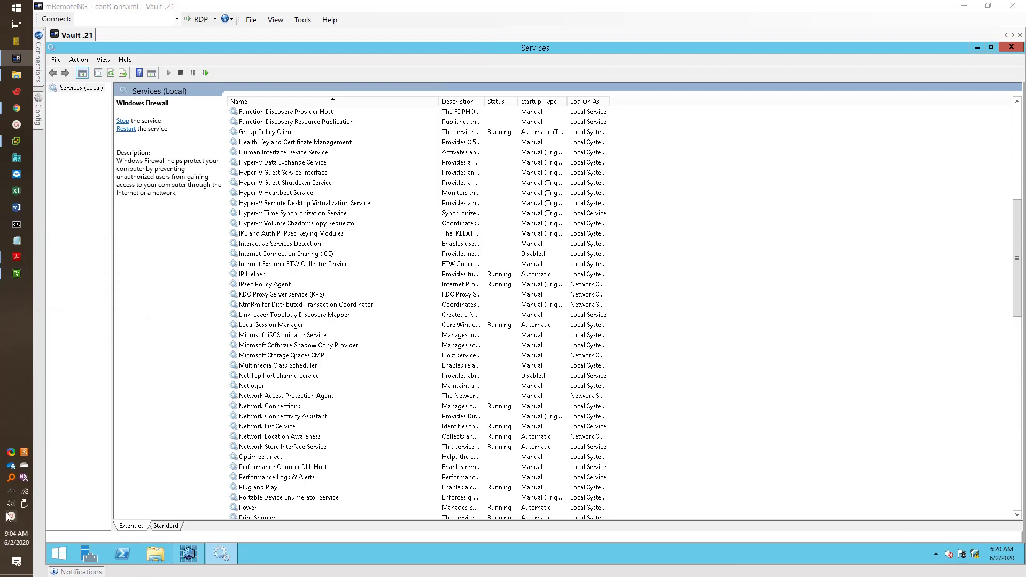